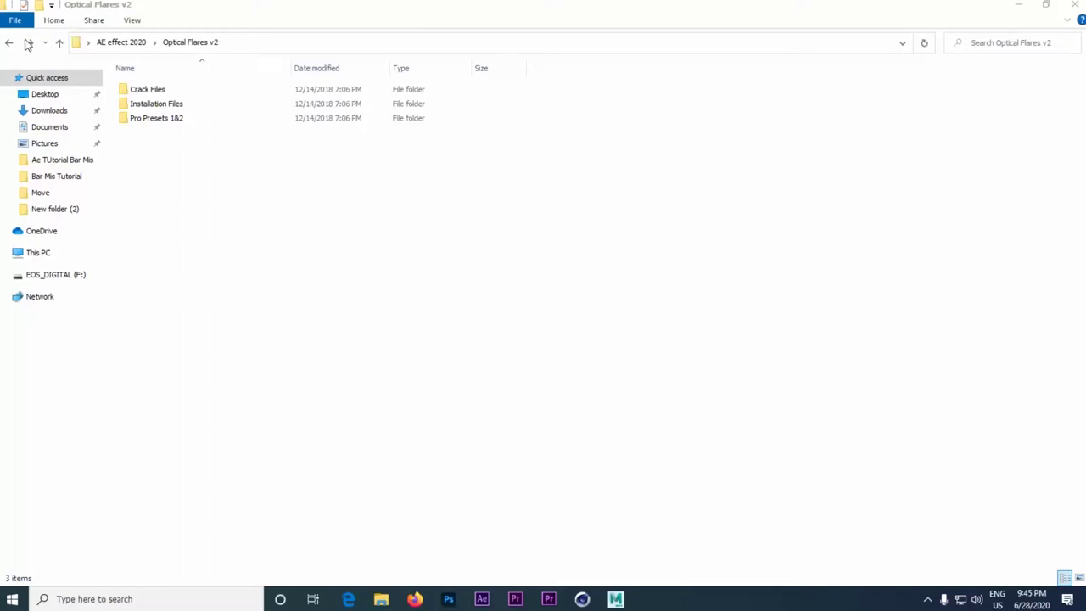
Step: Run OpticalFlaresInstaller_1.3.5_Win from the Installation Files folder of Optical Flares v2 as administrator
click(9, 42)
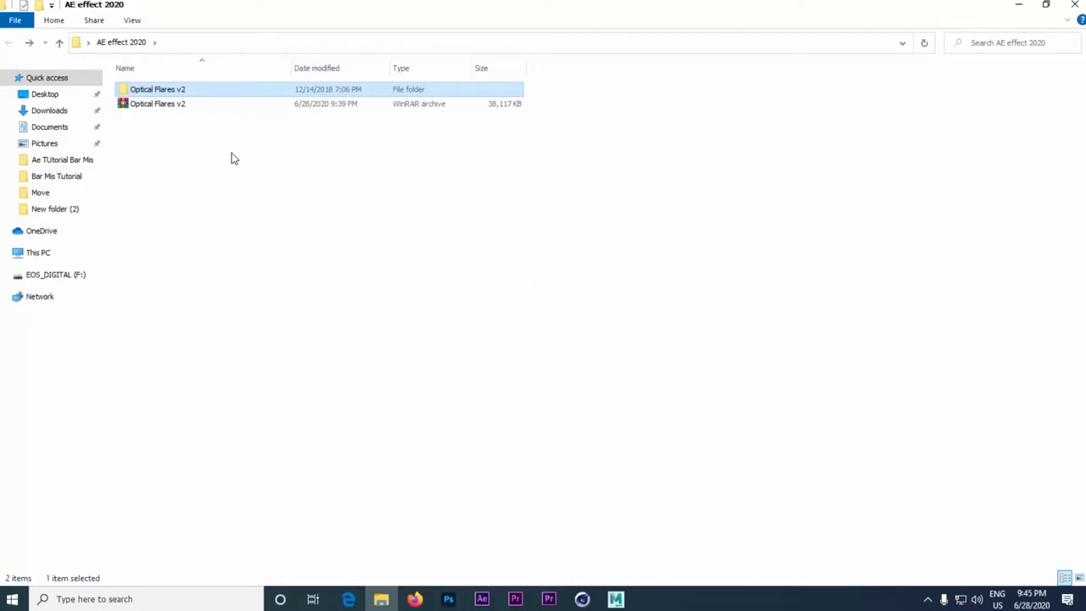
double_click(211, 90)
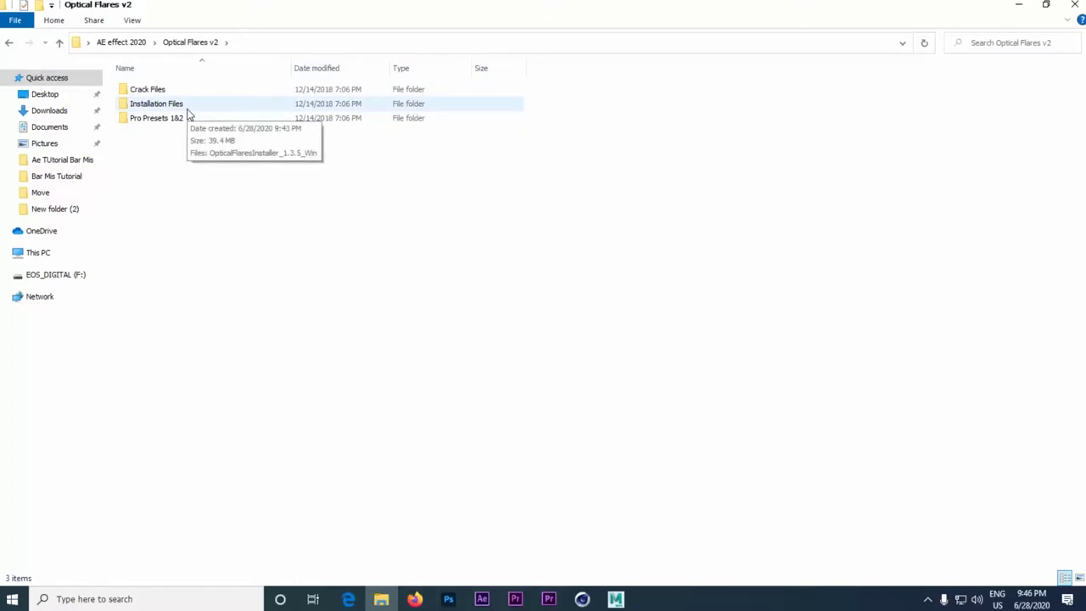
double_click(202, 109)
click(198, 98)
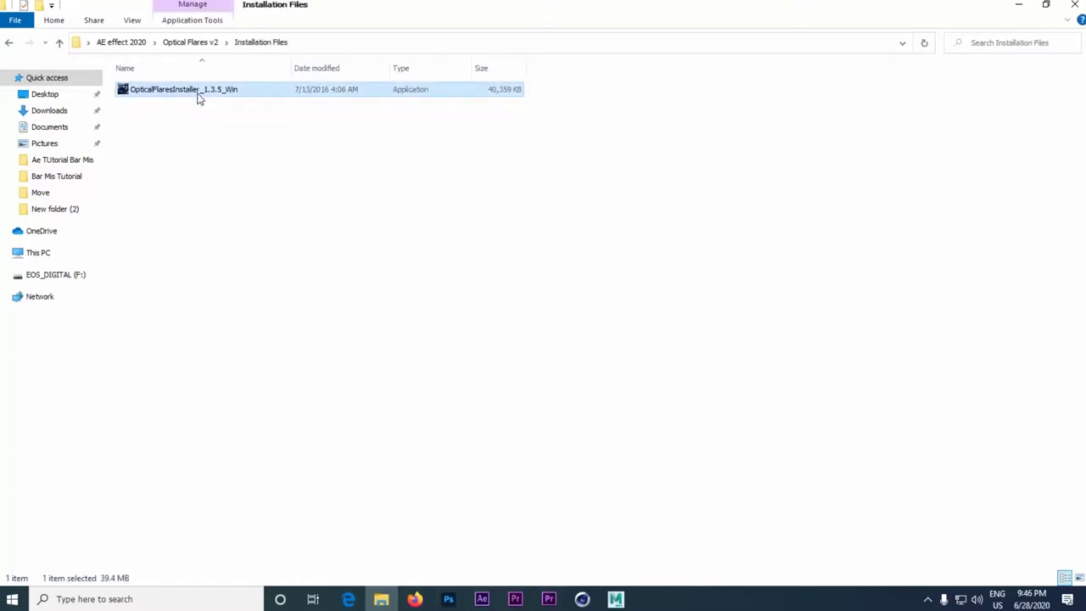
right_click(199, 99)
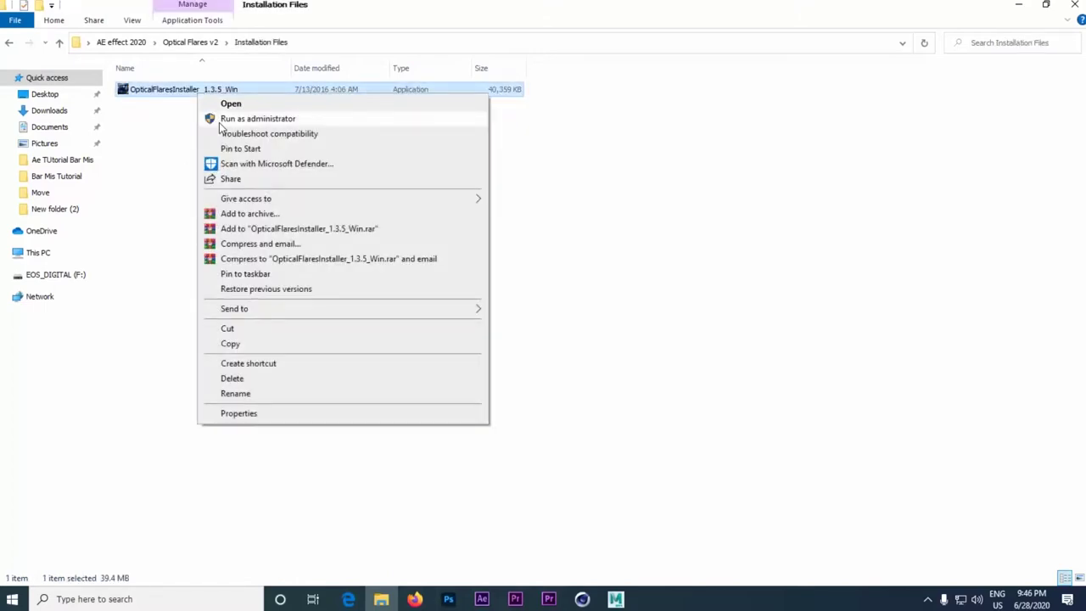
click(219, 122)
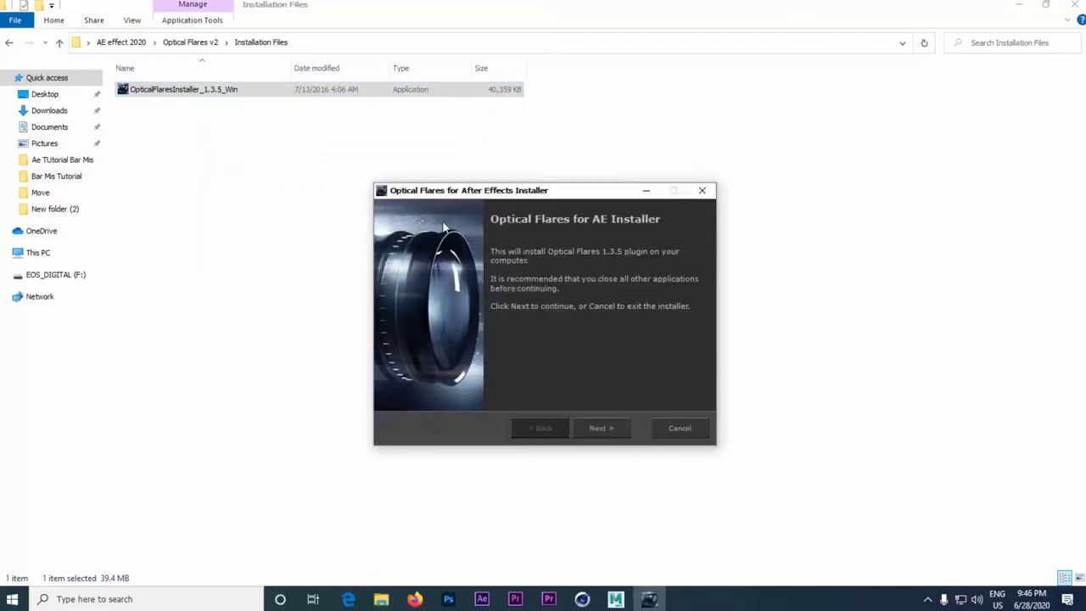
Step: Accept the Optical Flares license agreement and select a Custom 64-bit installation
click(619, 427)
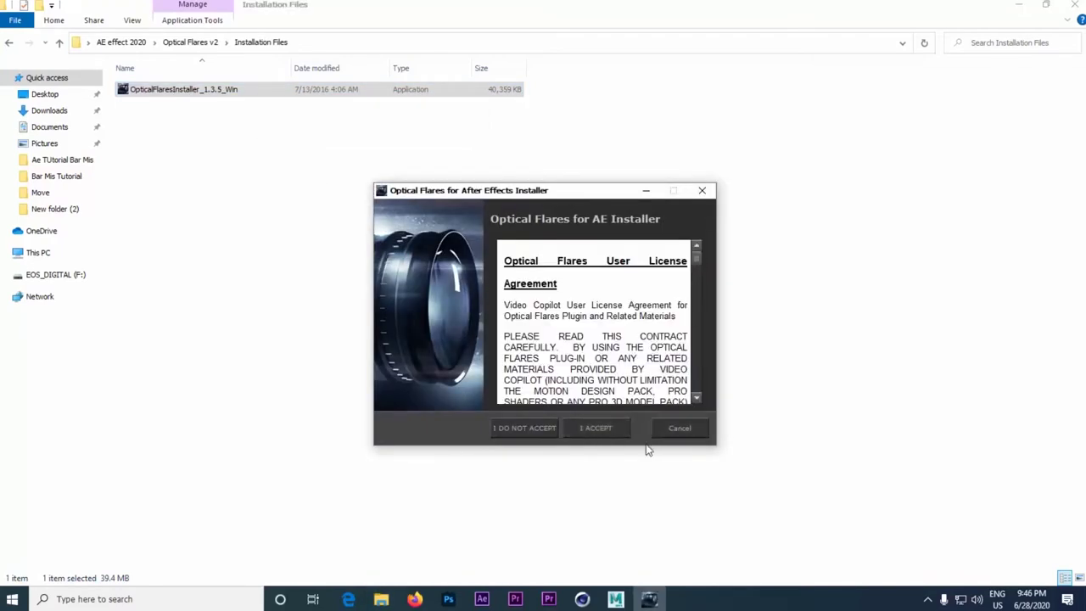
click(616, 432)
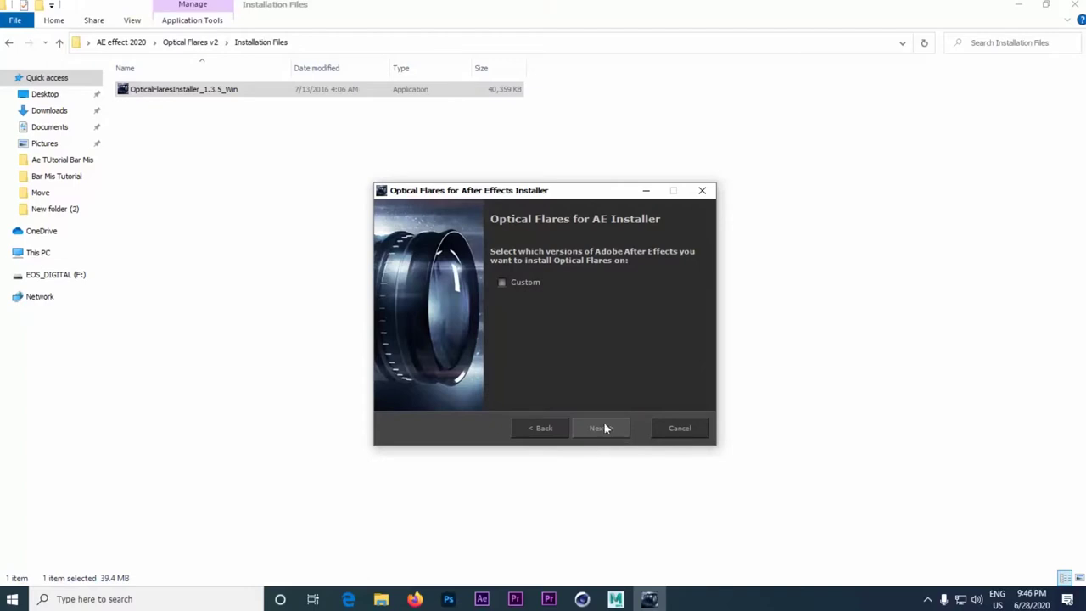
click(522, 283)
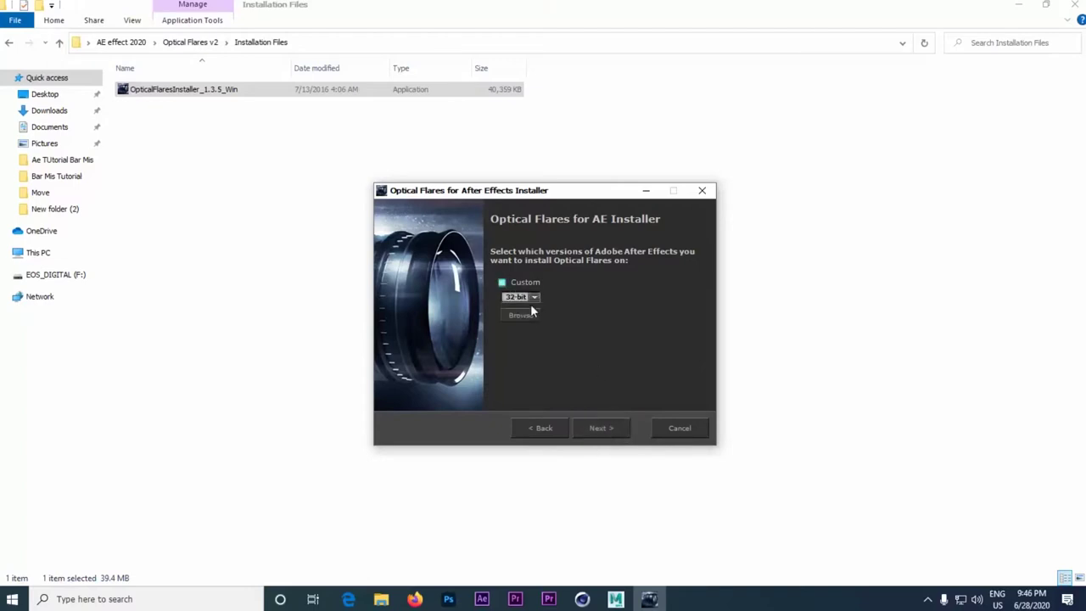
click(536, 298)
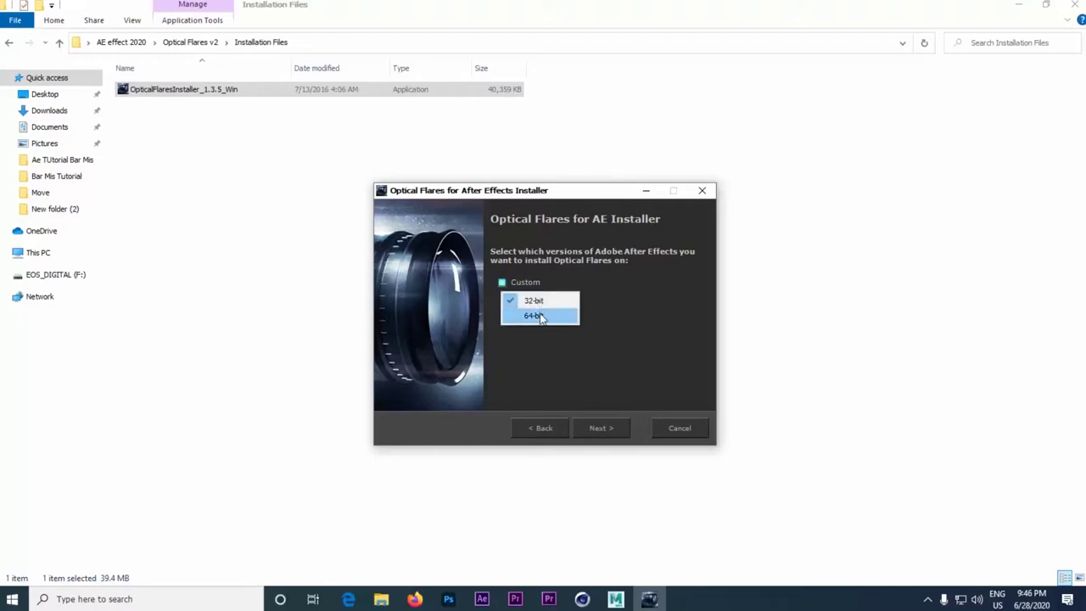
click(540, 316)
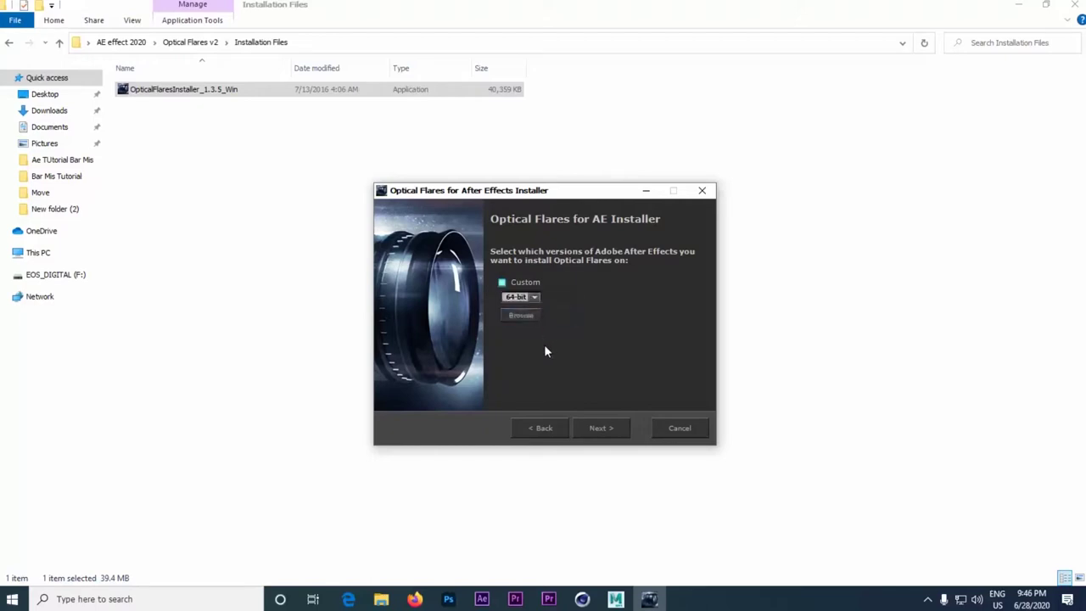
Step: Set the custom install folder to C:/Program Files/Adobe/Adobe After Effects 2020/Support Files/Plug-ins
click(519, 315)
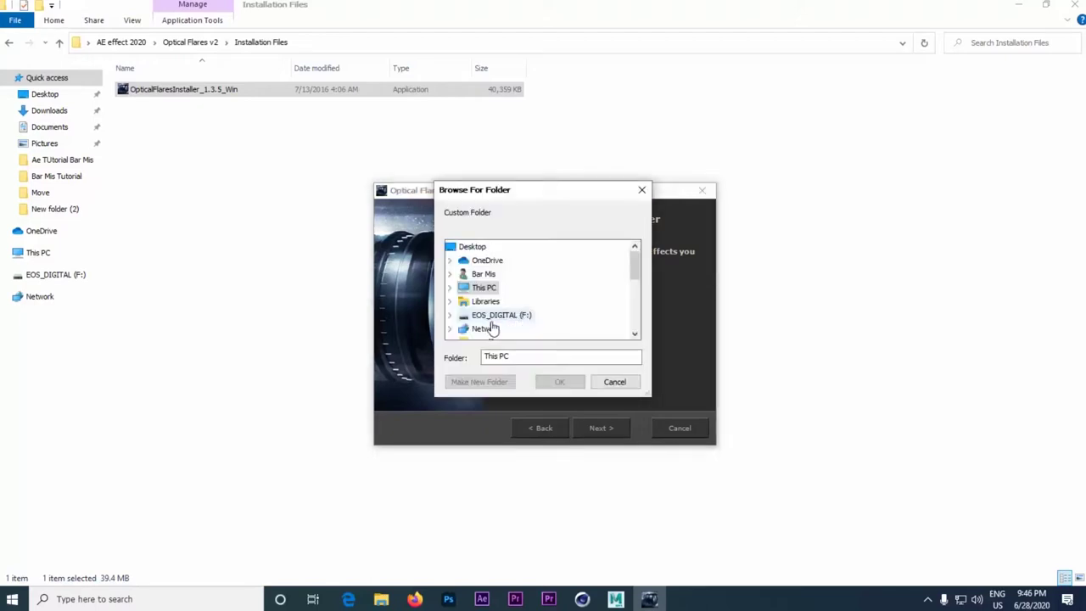
click(452, 289)
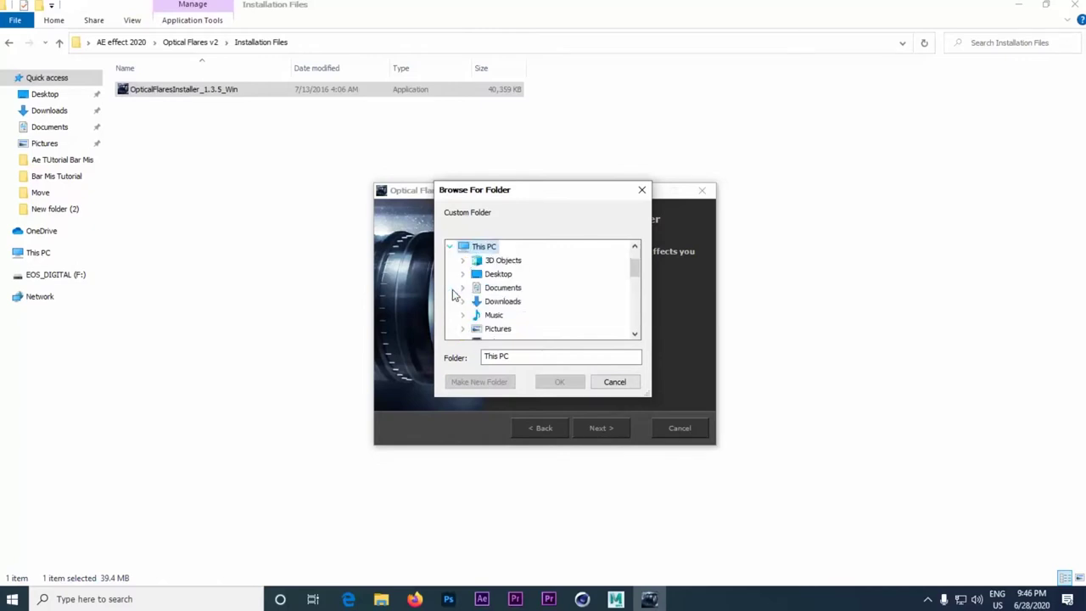
scroll(516, 295, down, 1)
scroll(518, 296, down, 2)
scroll(500, 301, up, 1)
click(463, 274)
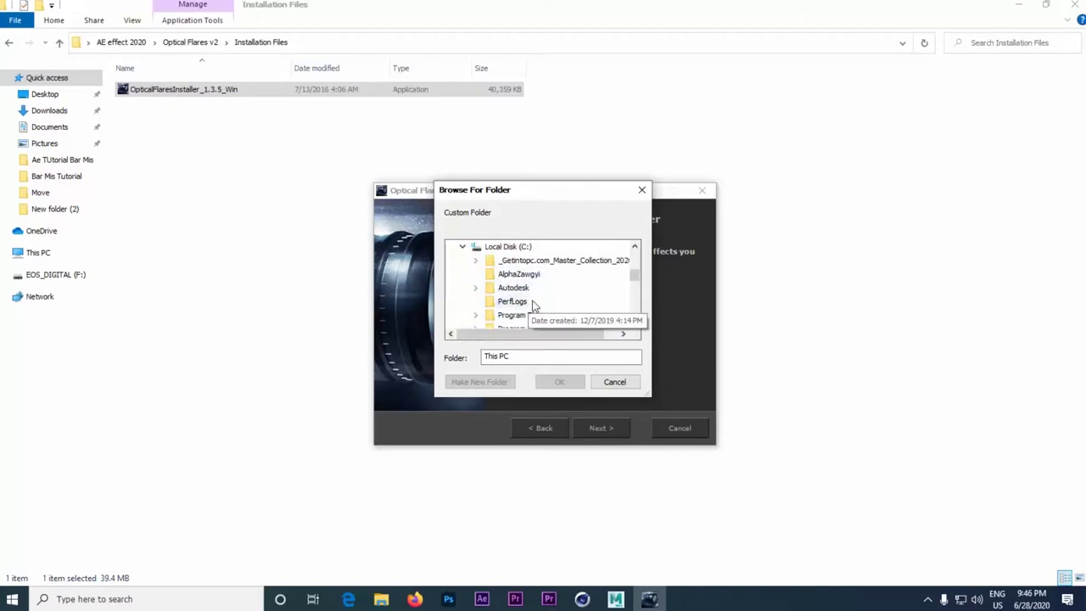
scroll(536, 301, down, 1)
click(477, 274)
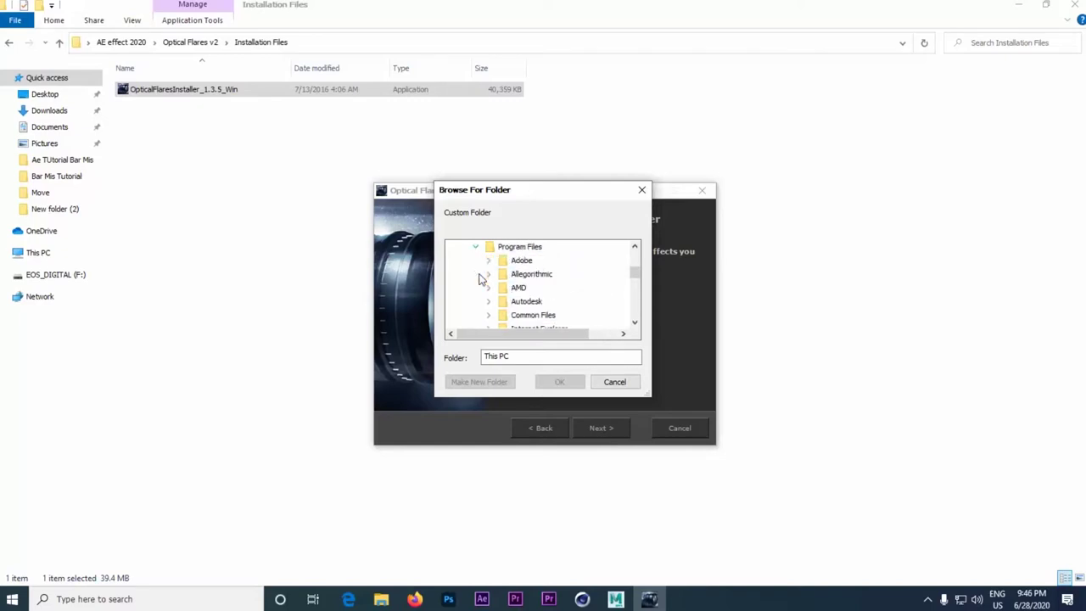
click(488, 261)
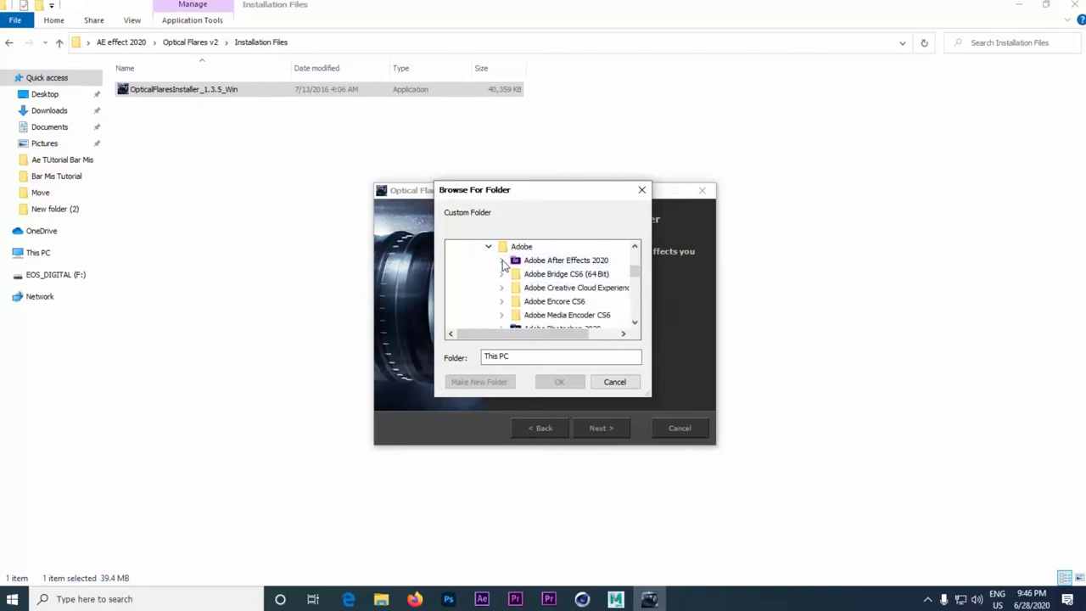
click(502, 261)
scroll(560, 289, down, 1)
scroll(582, 291, down, 5)
scroll(580, 291, down, 2)
scroll(574, 294, up, 1)
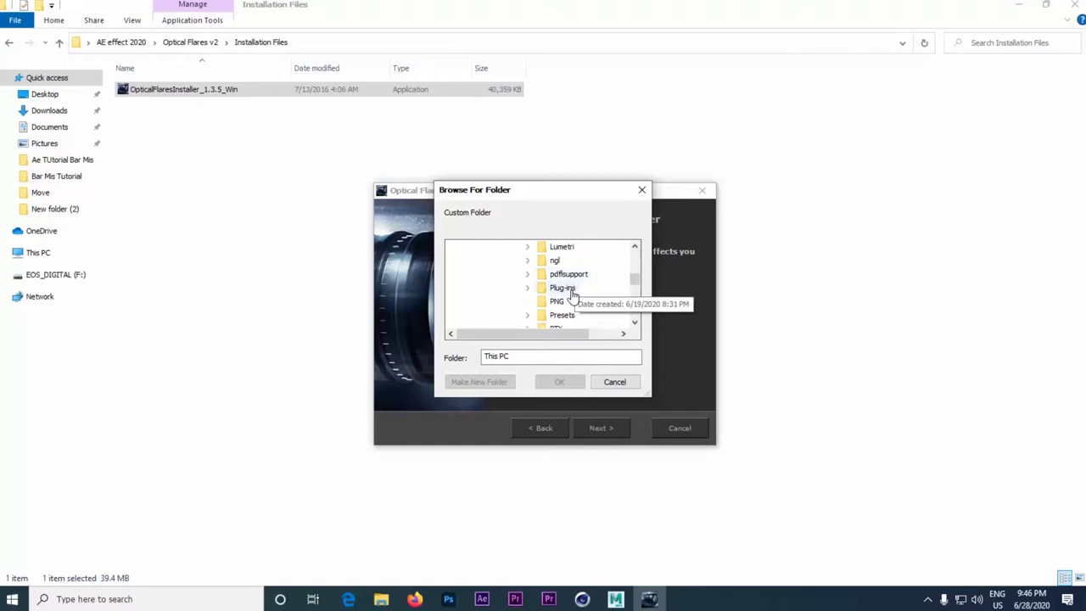
double_click(561, 289)
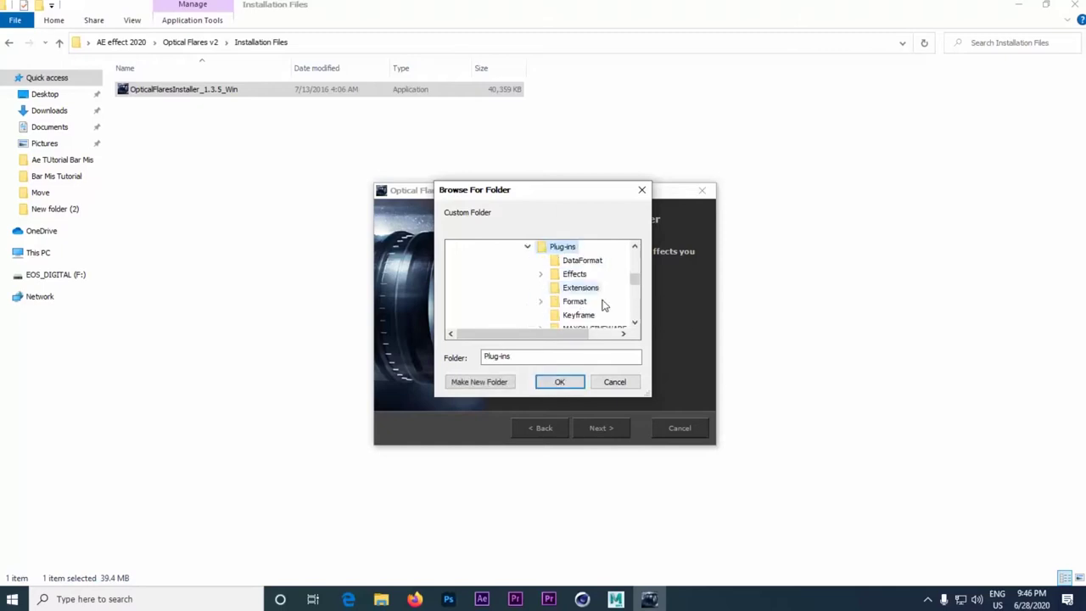
click(559, 382)
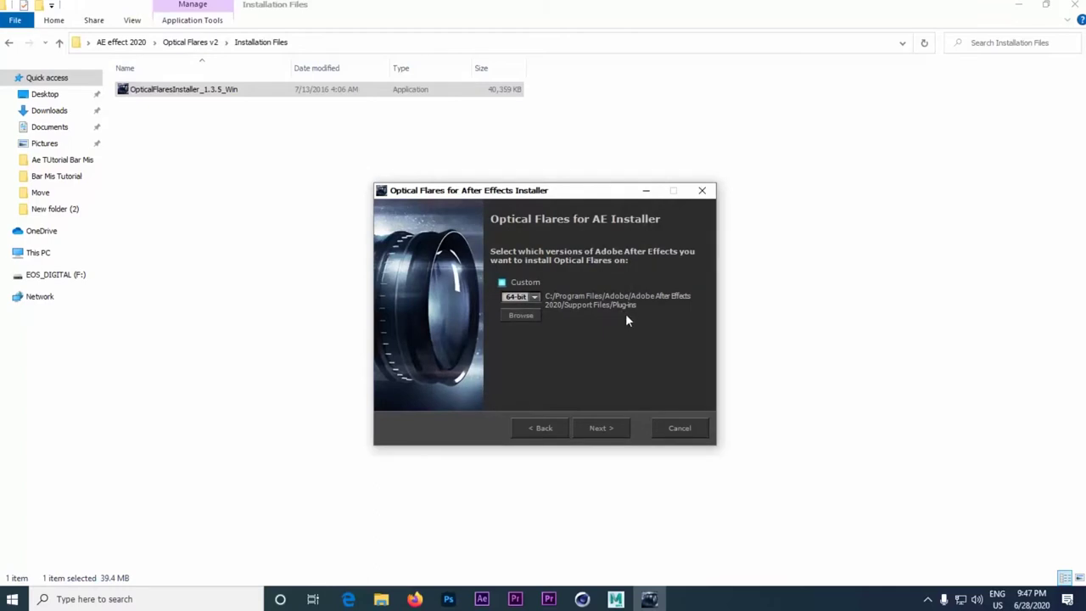
Step: Install Optical Flares, finish the installer and return to the Optical Flares v2 folder
click(601, 431)
click(605, 428)
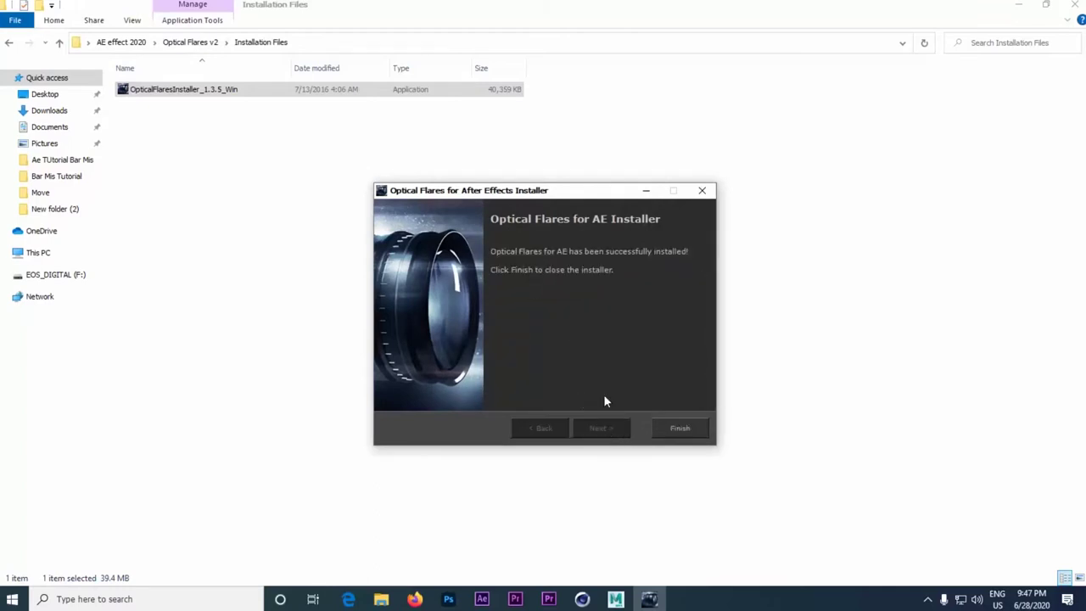
click(679, 426)
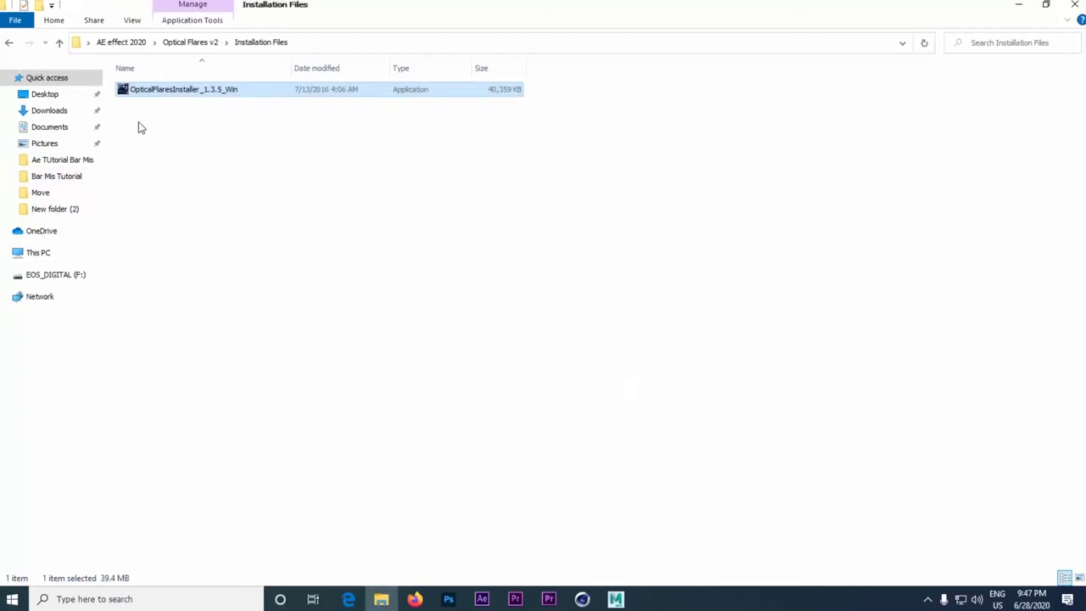
click(6, 44)
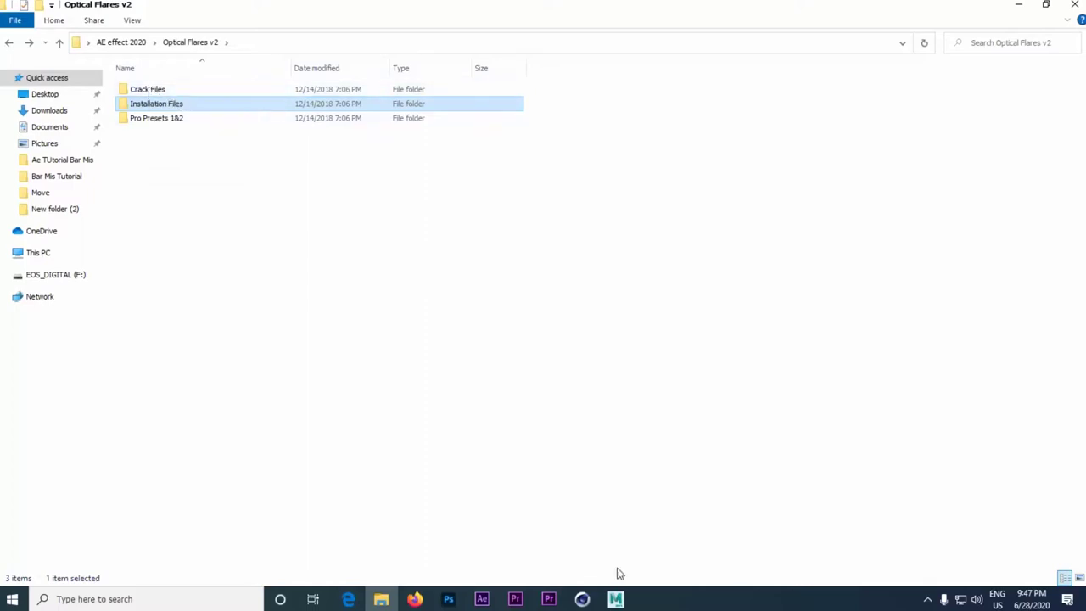
Step: Launch After Effects 2020, close it again and return to the Optical Flares v2 folder
click(482, 599)
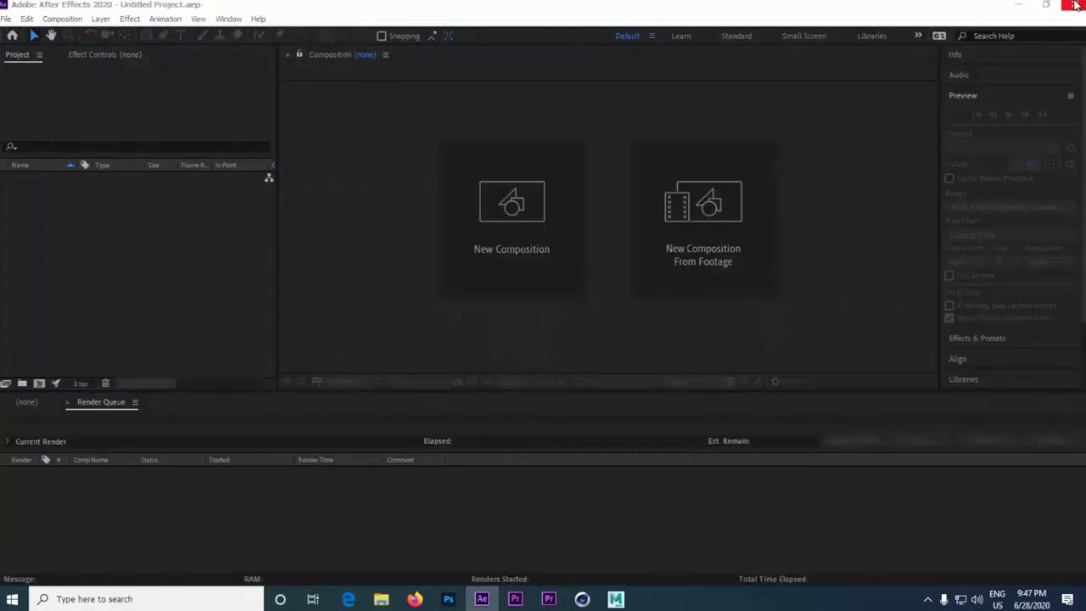
click(1079, 5)
click(546, 227)
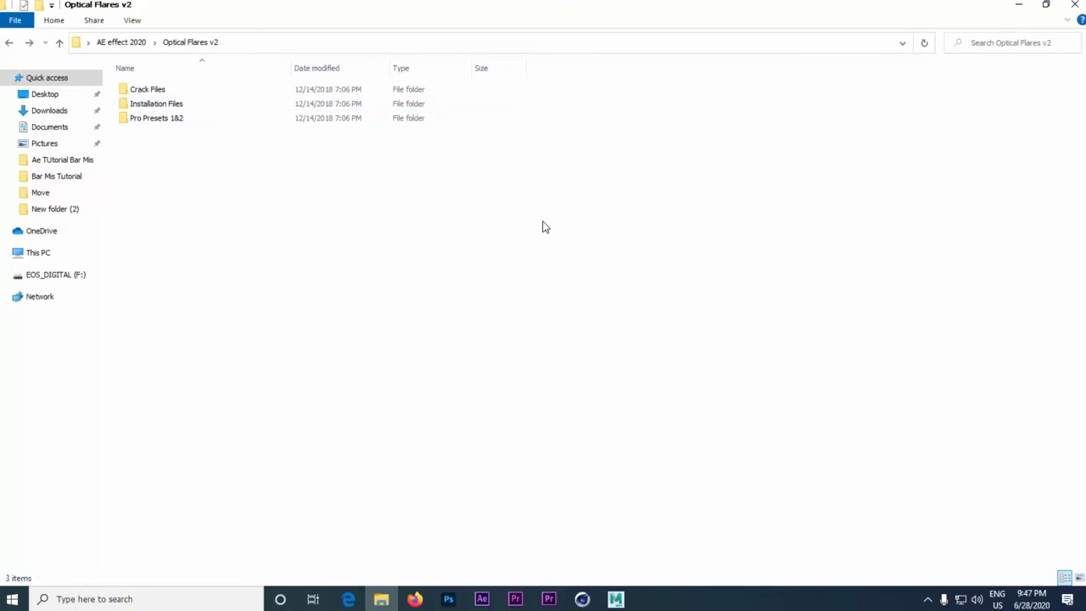
Step: Copy the Pro Presets and Pro Presets 2 folders from the Pro Presets 1&2 folder
double_click(180, 122)
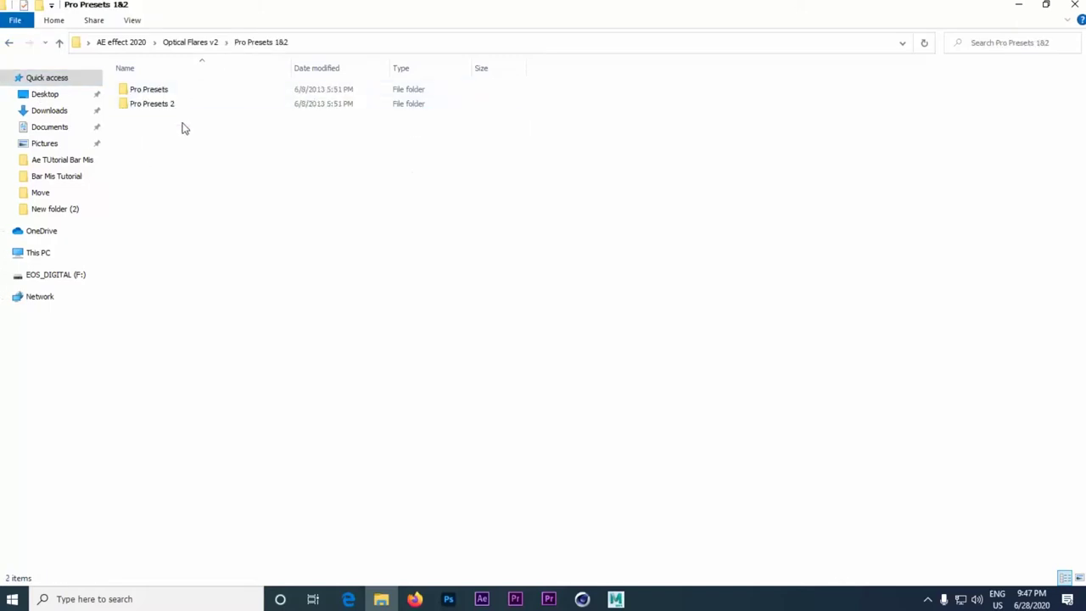
drag(180, 182, 155, 88)
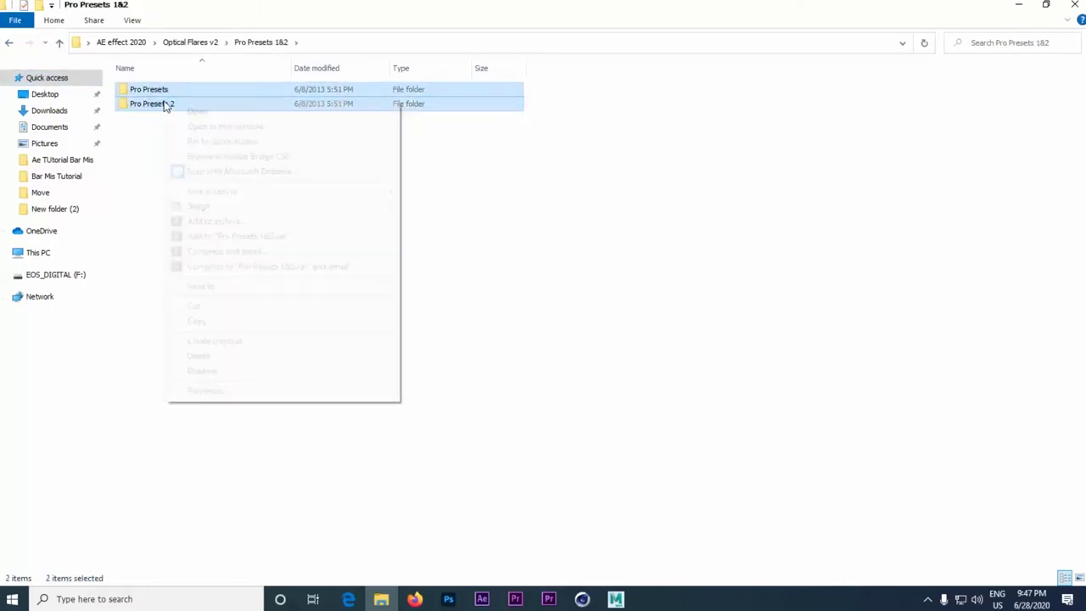
right_click(166, 102)
click(216, 320)
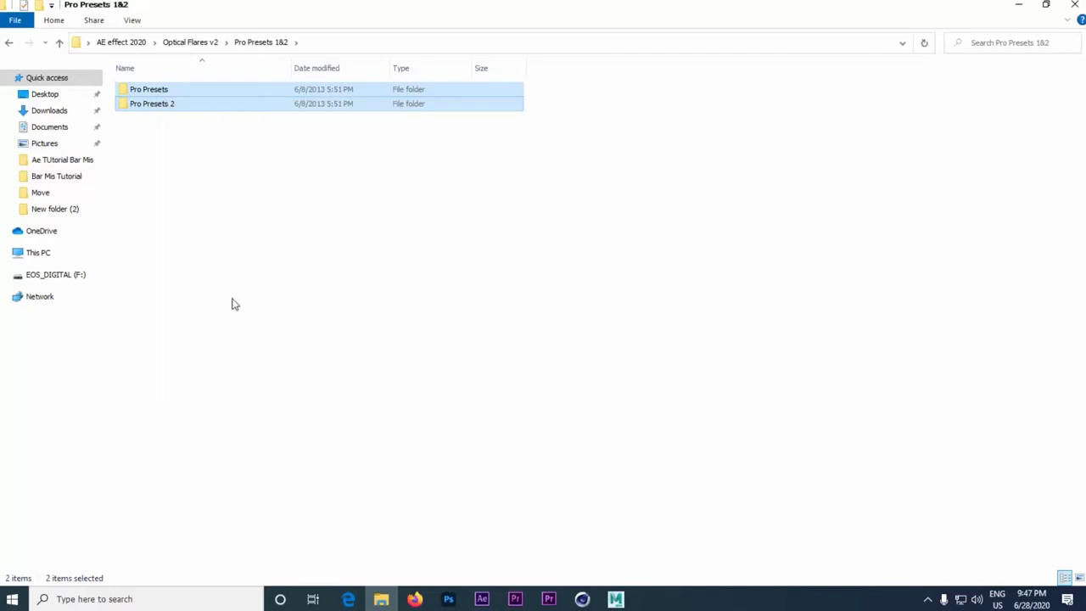
Step: Open the Optical Flares folder under Program Files, Adobe After Effects 2020, Support Files, Plug-ins on drive C
click(38, 253)
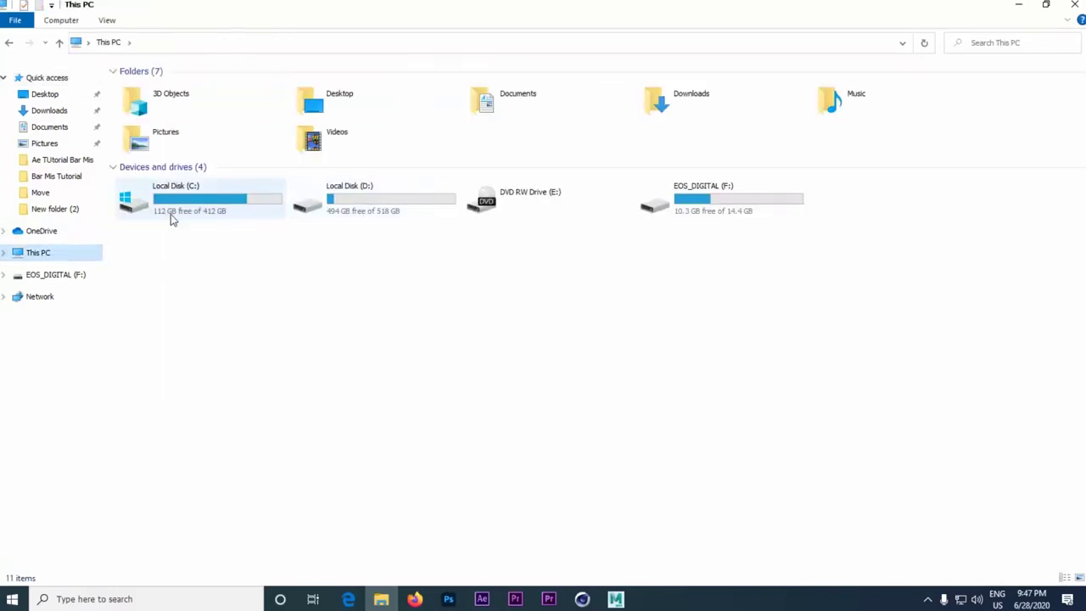
double_click(171, 214)
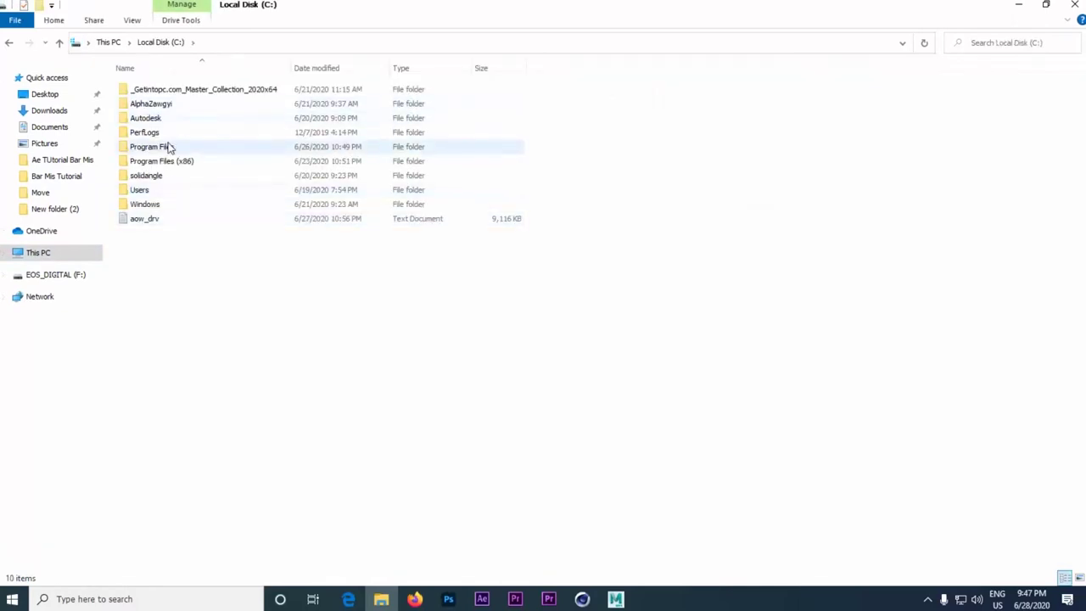
double_click(165, 148)
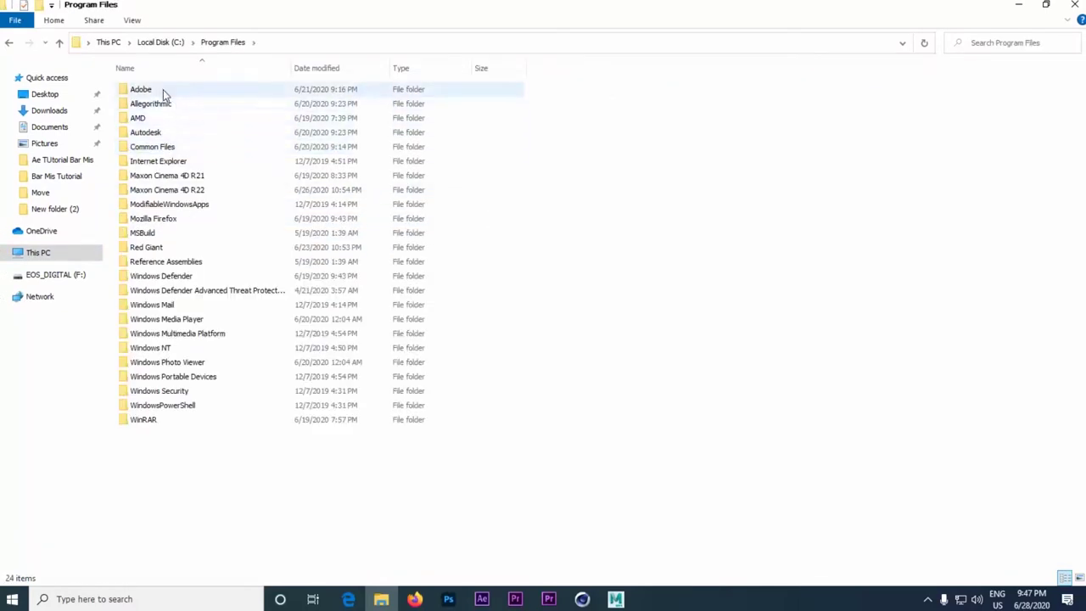
double_click(163, 89)
double_click(164, 90)
double_click(164, 90)
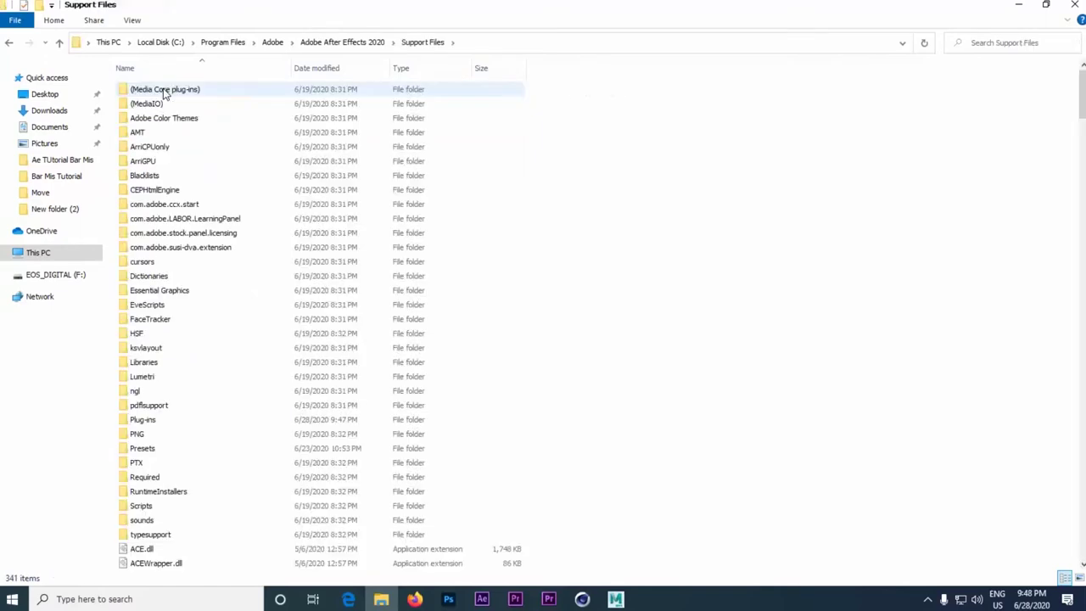
double_click(161, 419)
double_click(152, 176)
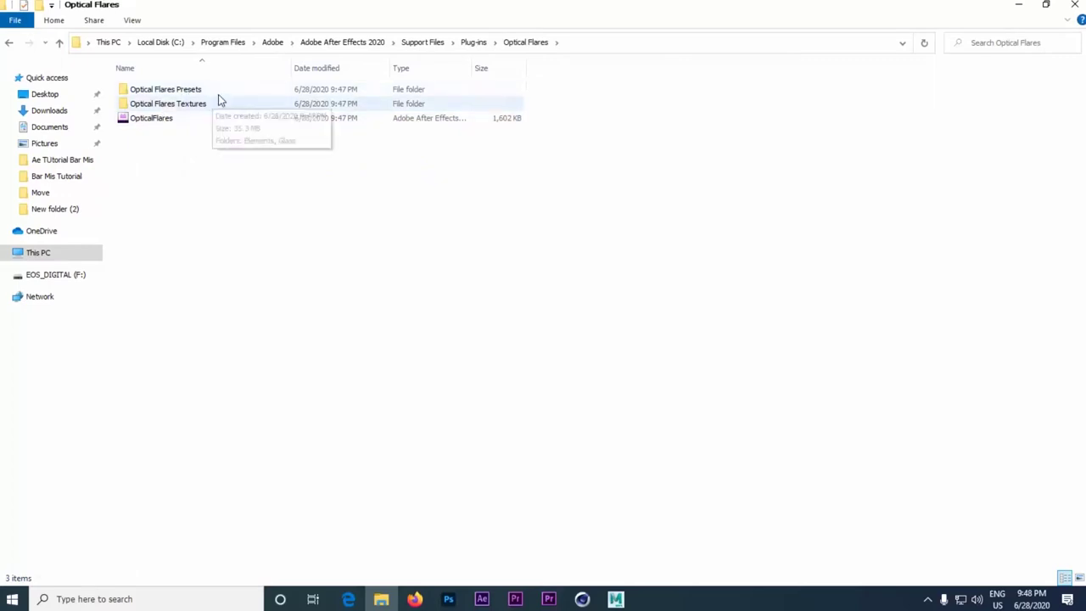
Step: Open the _Custom Presets folder inside Optical Flares Presets, Lens Flares
double_click(220, 94)
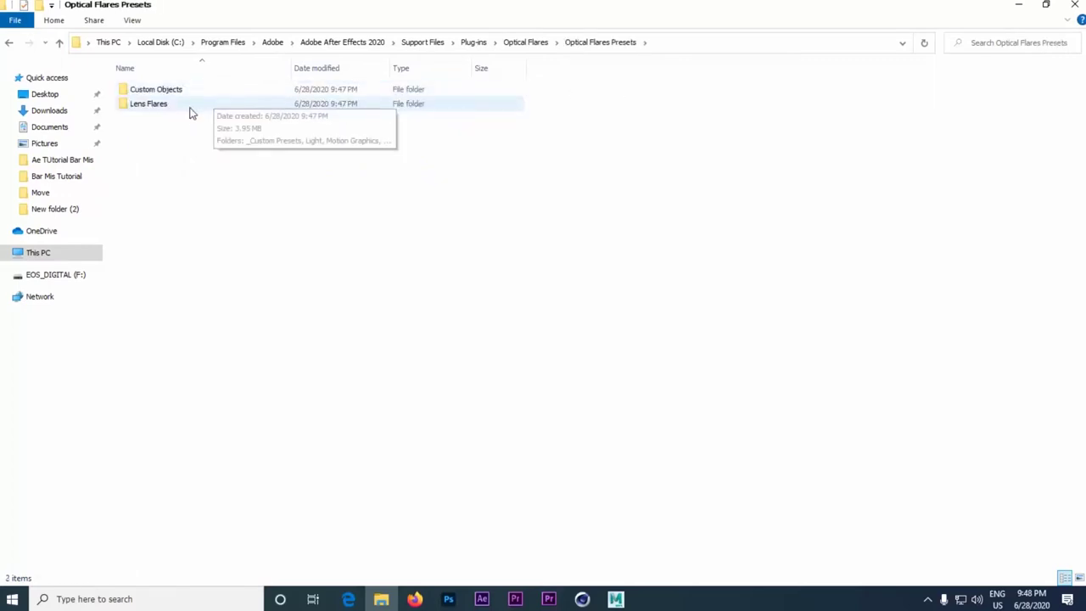
click(188, 107)
double_click(188, 105)
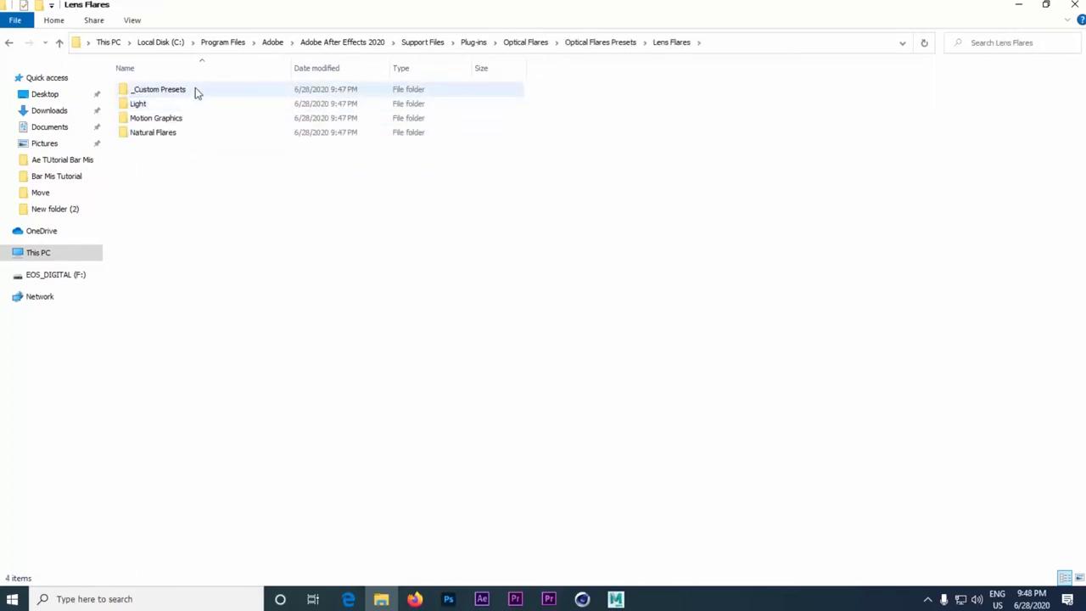
double_click(195, 89)
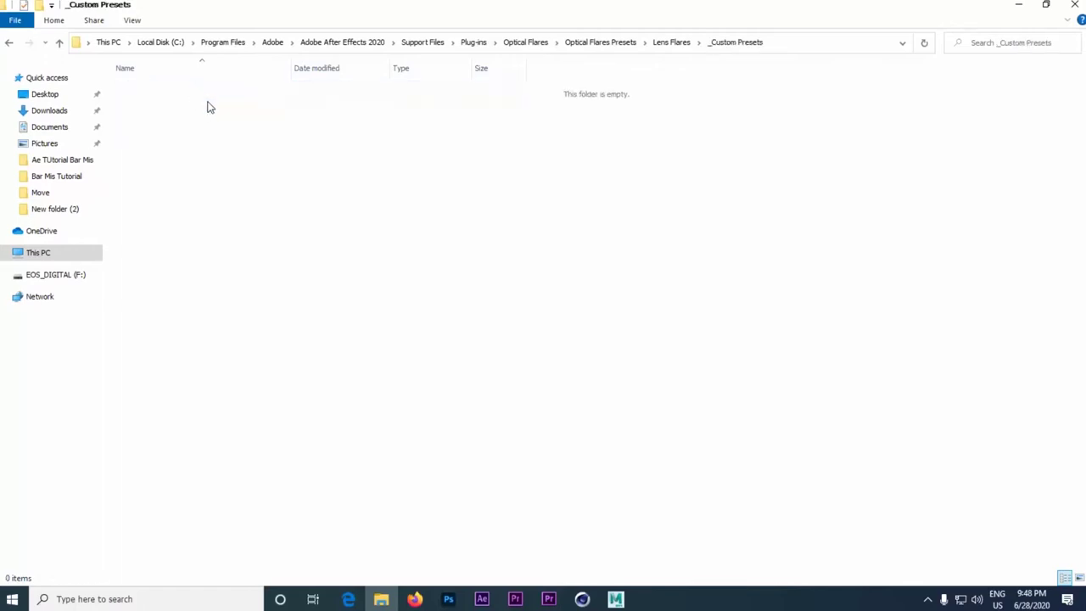
Step: Paste the Pro Presets and Pro Presets 2 folders into _Custom Presets, granting administrator permission for all current items
right_click(416, 180)
click(447, 270)
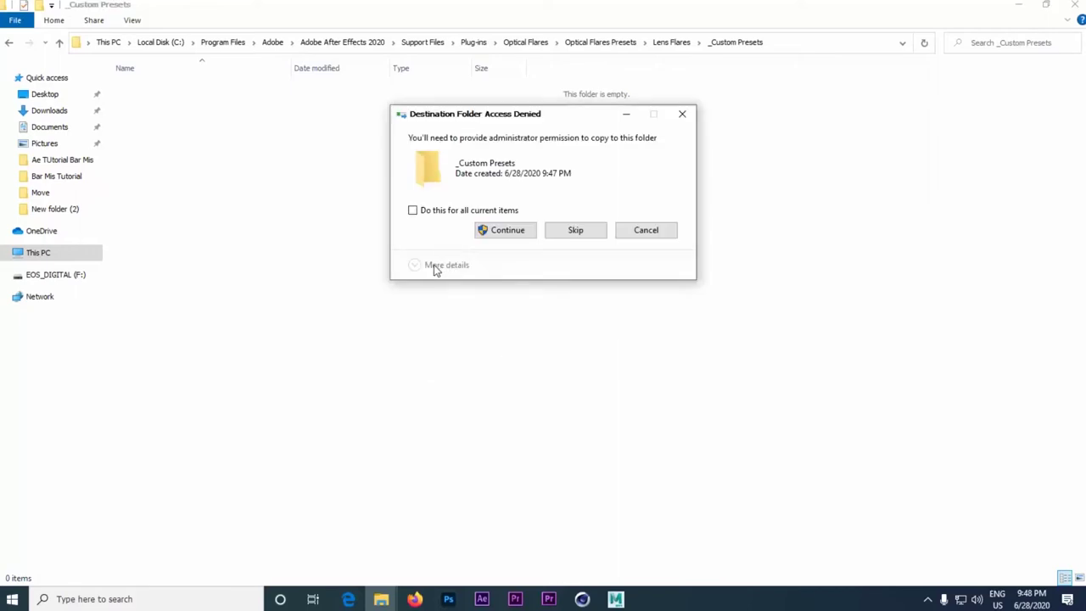
click(456, 210)
click(519, 230)
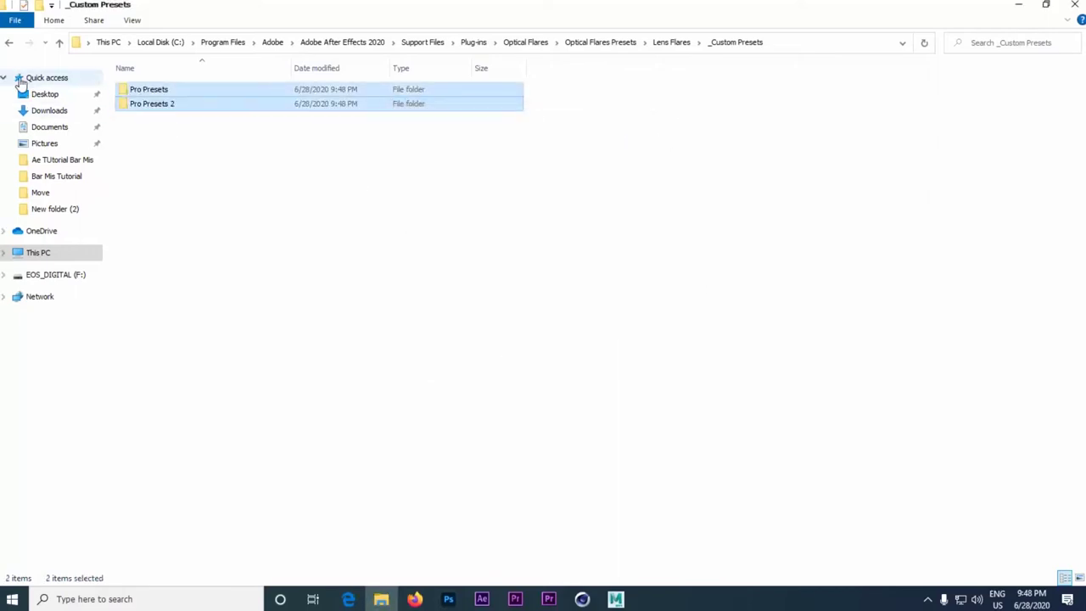
Step: Go back to the Optical Flares v2 folder in AE effect 2020 and open its Crack Files folder
click(10, 45)
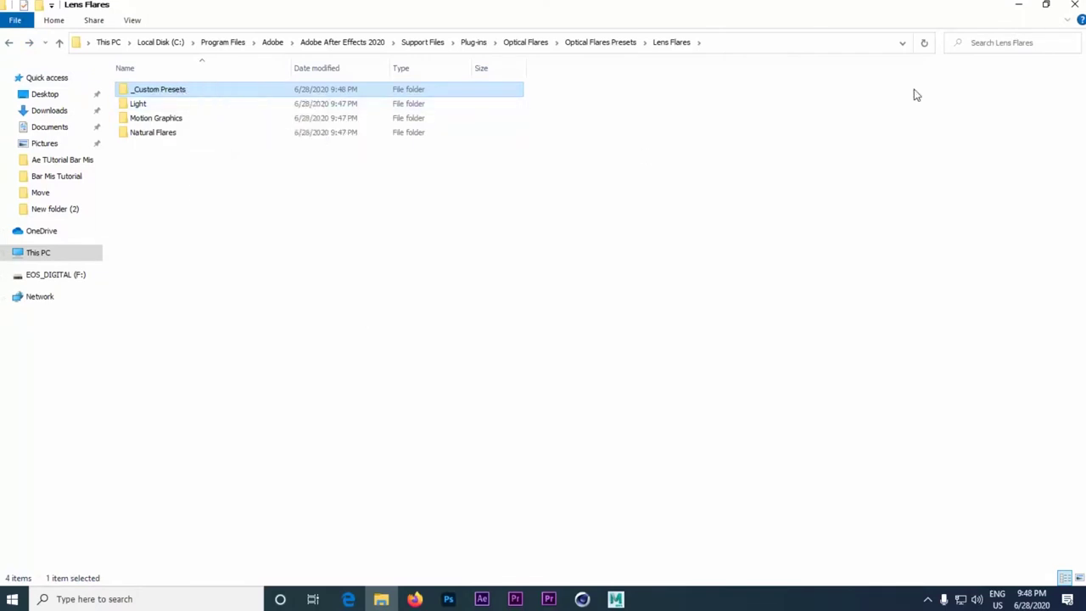
click(11, 44)
click(11, 43)
click(11, 43)
click(12, 44)
click(12, 44)
click(12, 45)
click(12, 45)
click(12, 45)
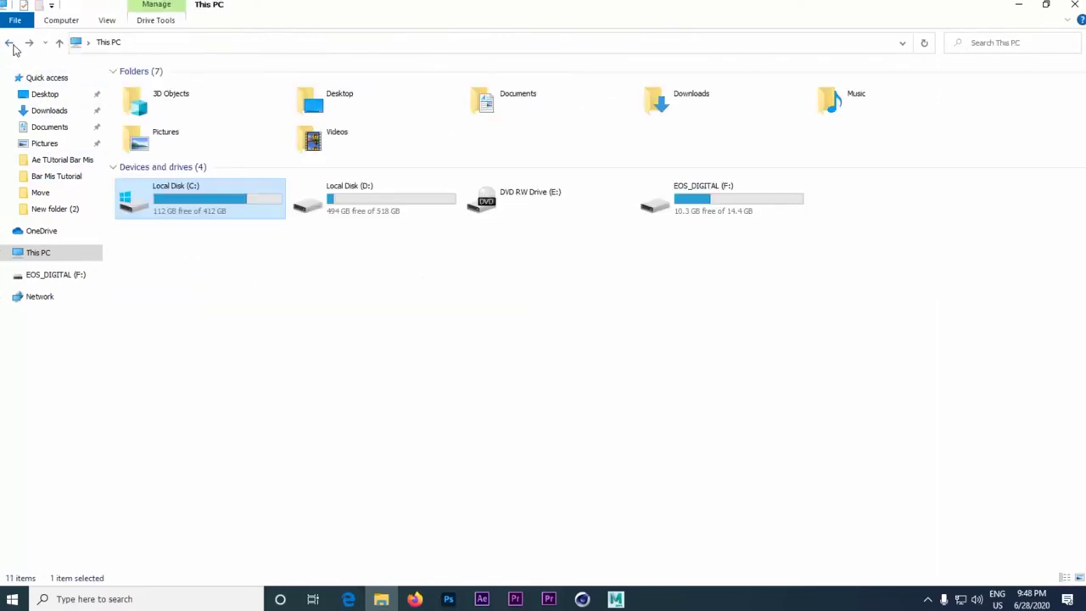
click(12, 45)
click(12, 45)
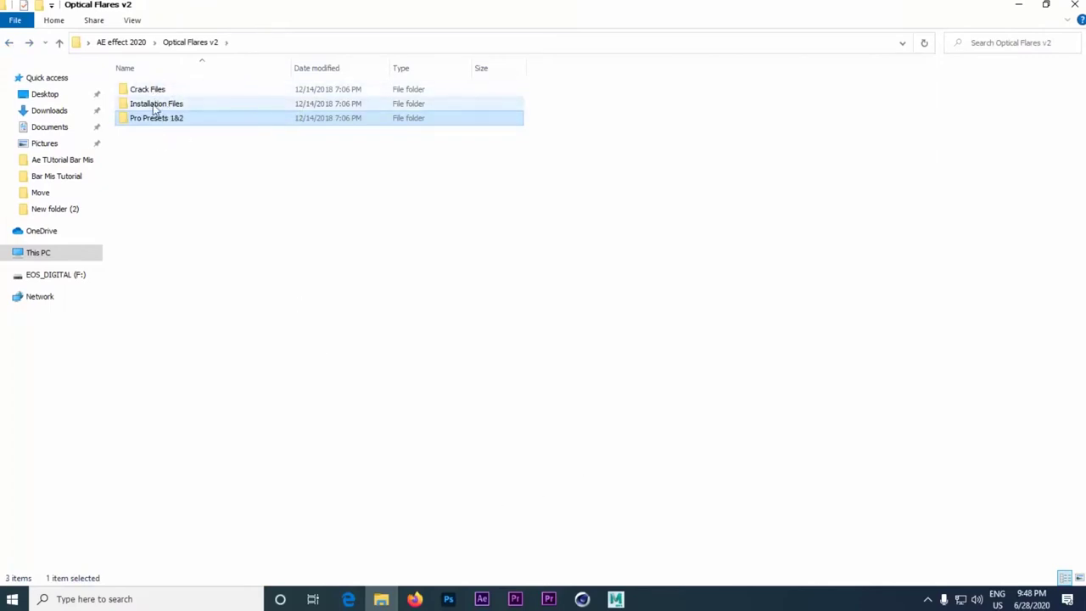
drag(164, 144, 153, 97)
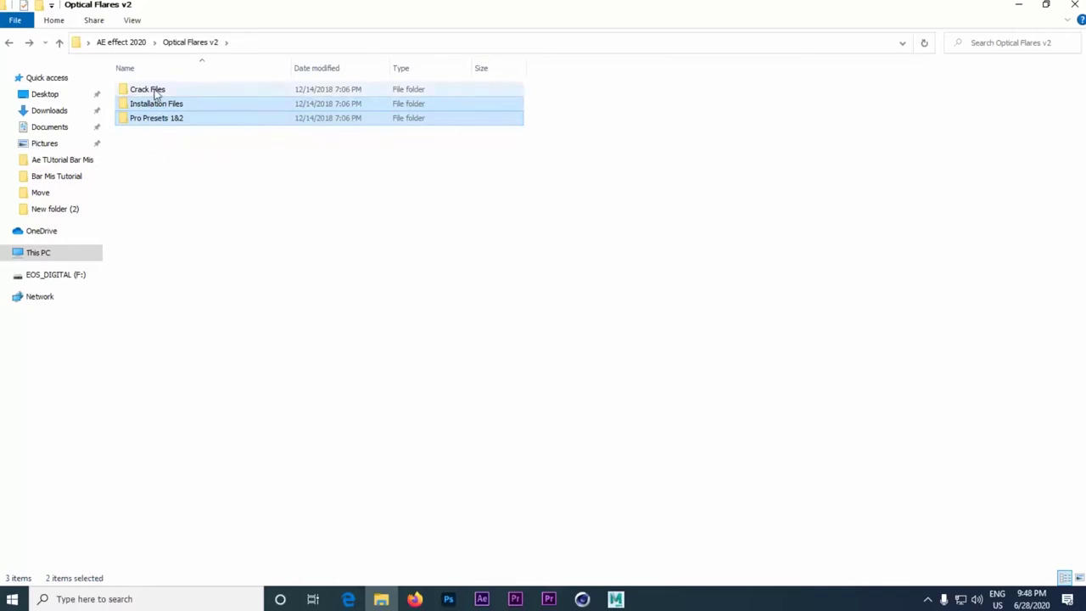
double_click(155, 95)
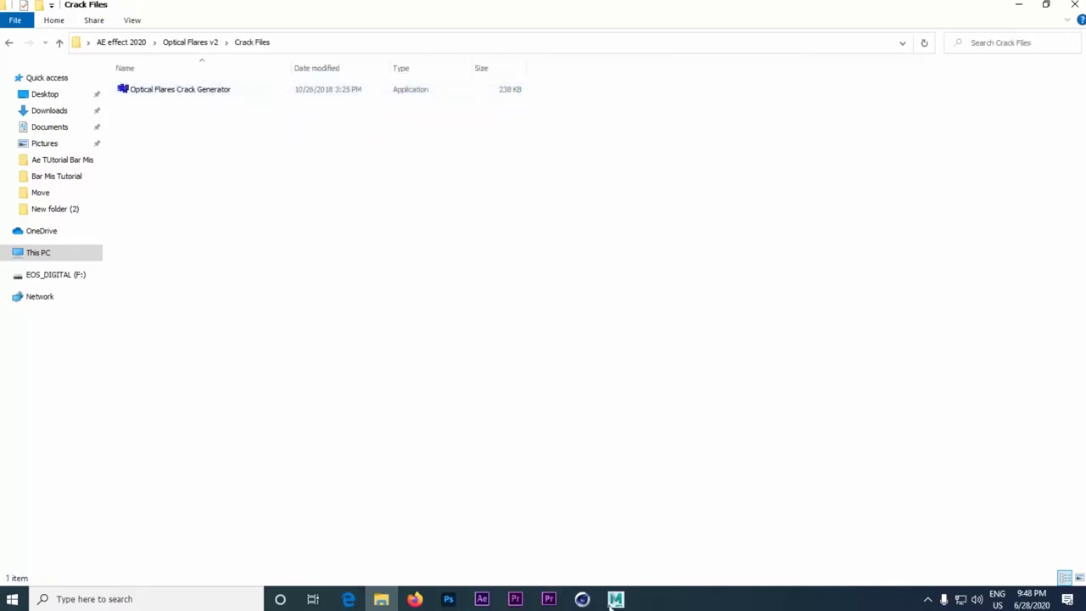
Step: Launch After Effects 2020 and create a new composition containing a 1920 x 1080 px white solid
click(482, 599)
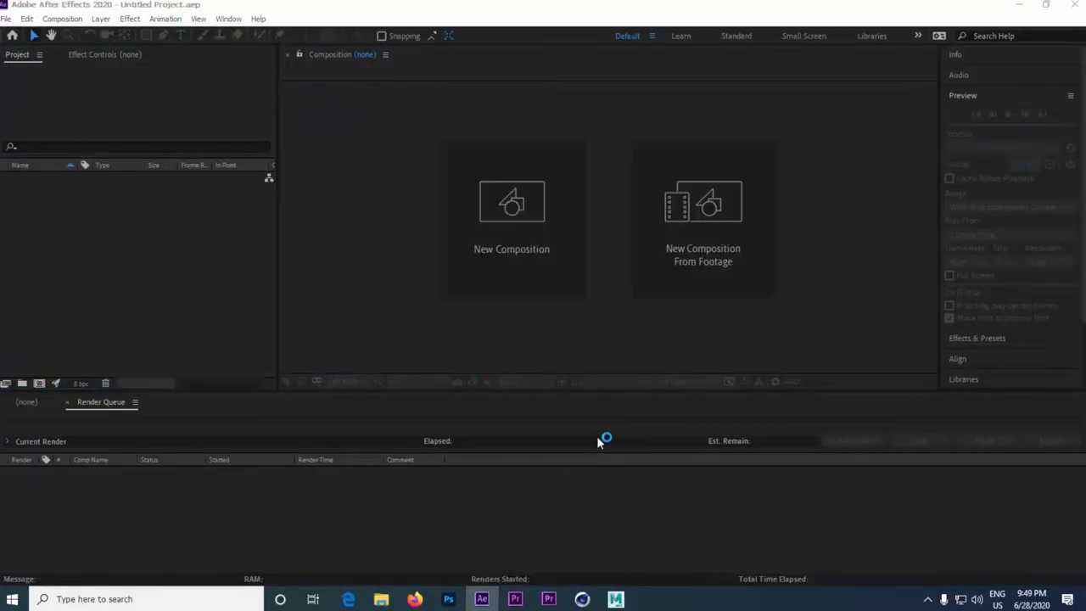
click(38, 383)
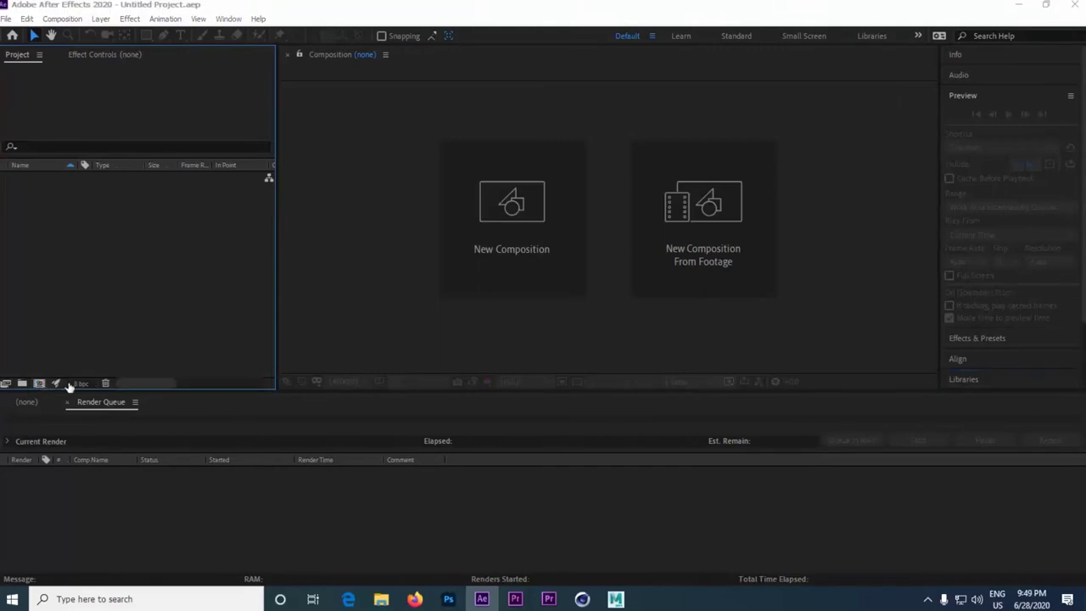
click(634, 457)
right_click(157, 475)
mouse_move(211, 324)
click(354, 359)
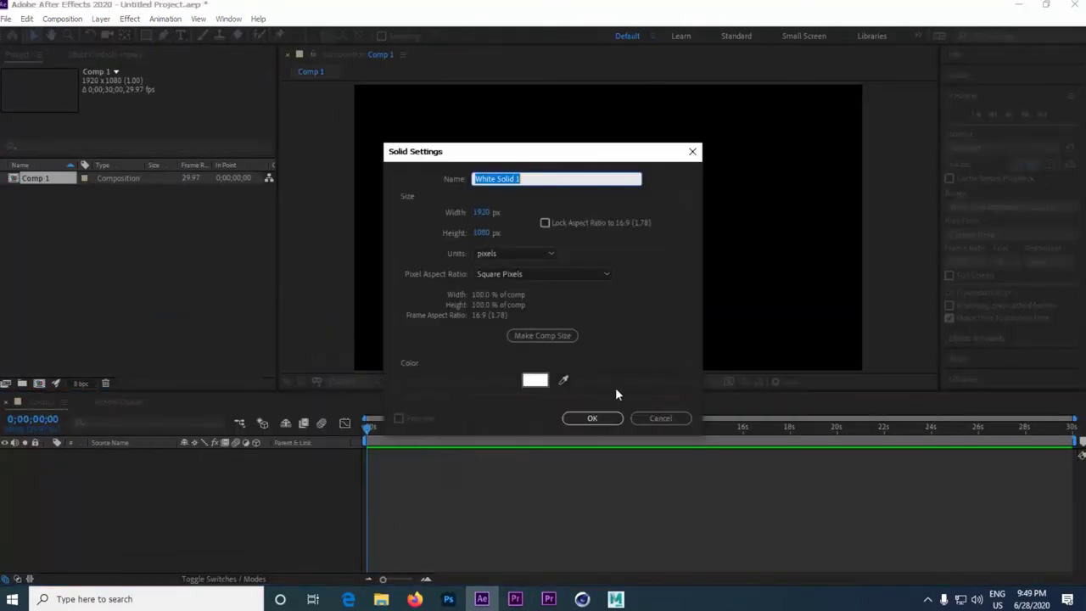
click(607, 417)
Step: Apply the Video Copilot Optical Flares effect to the white solid and copy the hardware fingerprint from its licence dialog
click(130, 19)
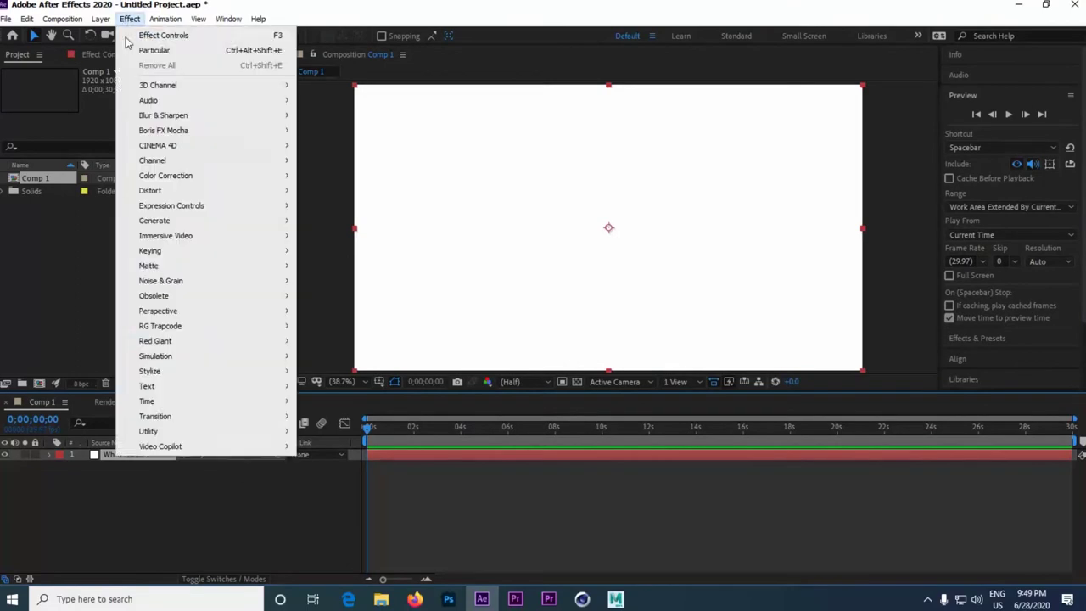
mouse_move(211, 452)
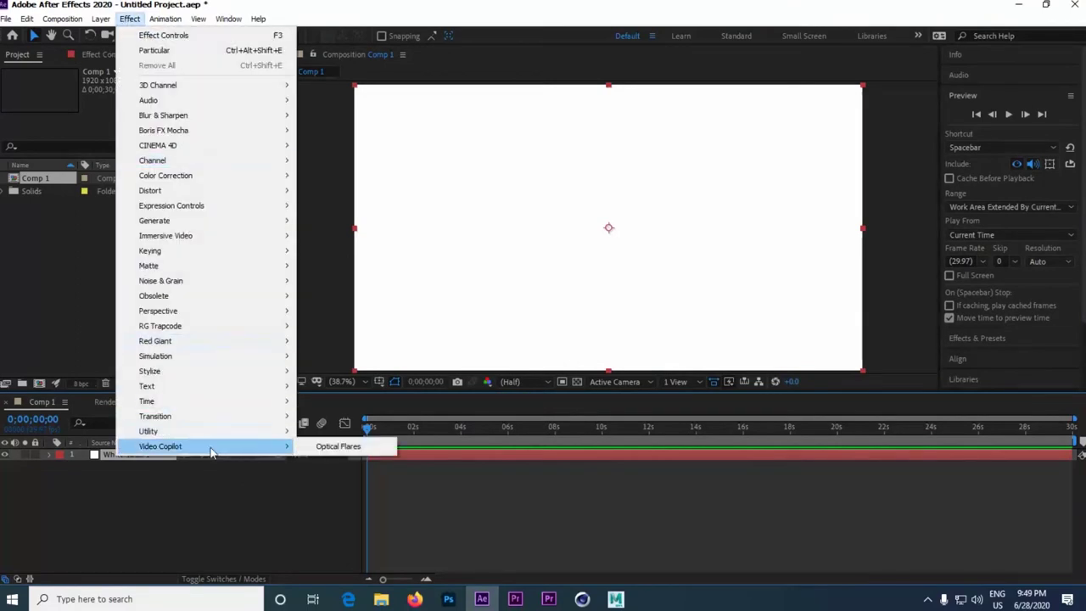
click(332, 447)
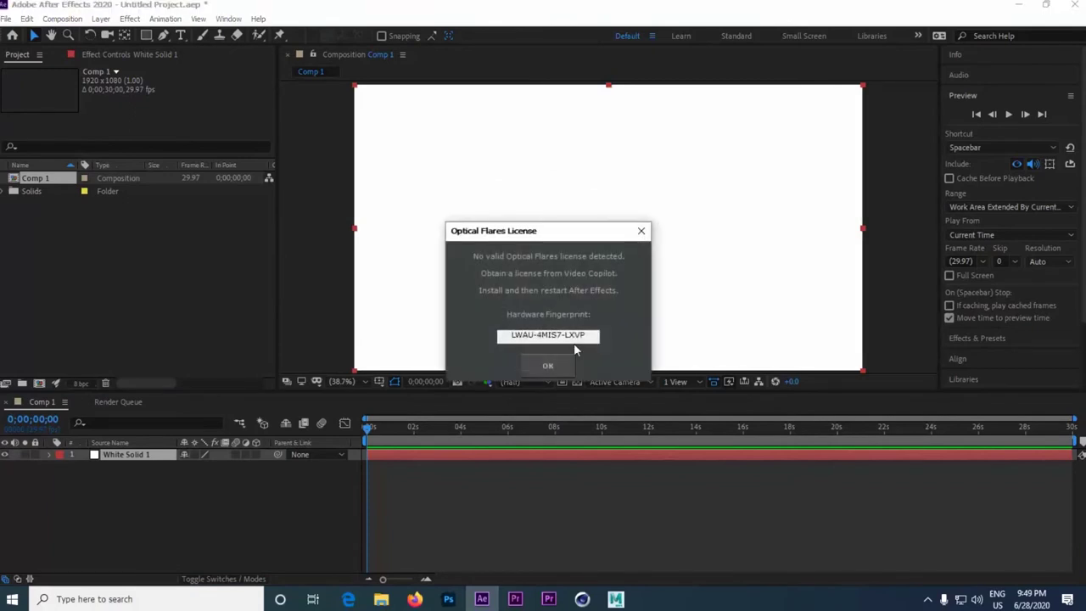
drag(587, 336, 488, 343)
key(ctrl+c)
click(543, 366)
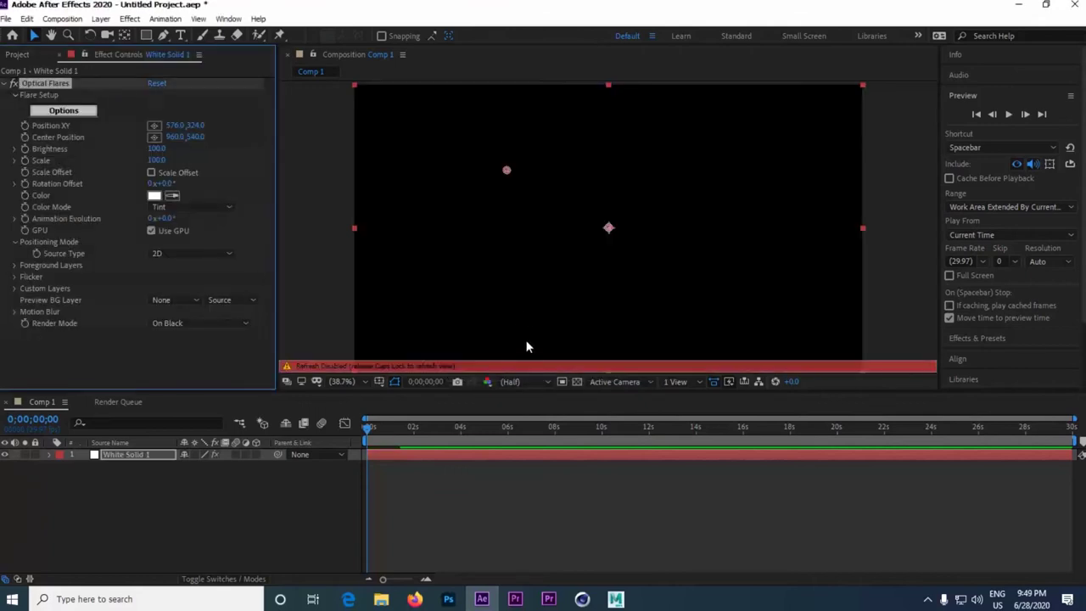
Step: Refresh the composition view with the flare moved to about 1648, 342, and close After Effects
key(Caps_Lock)
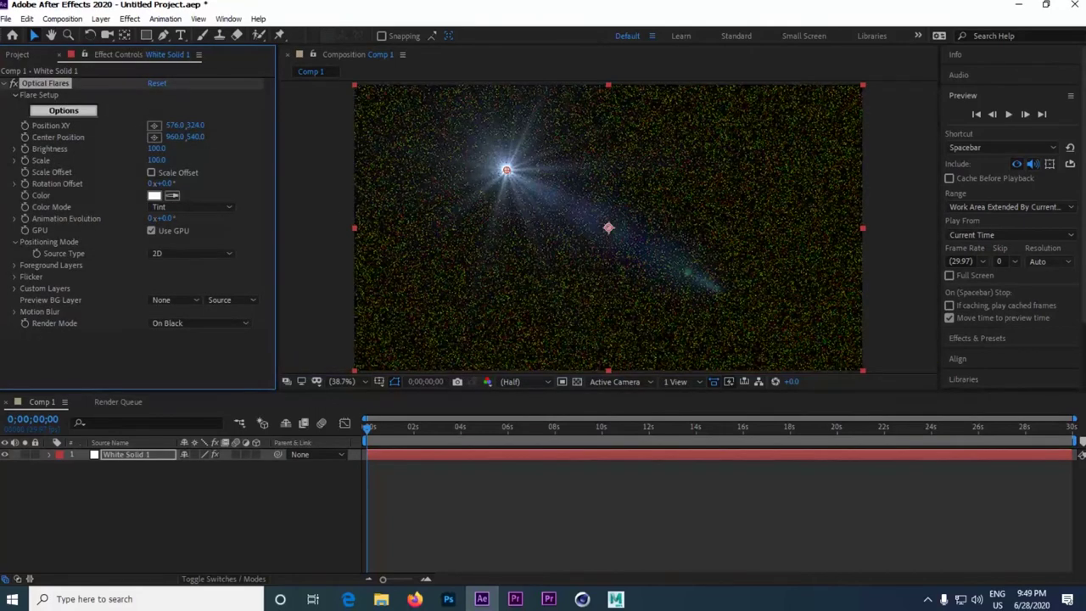
drag(507, 170, 790, 175)
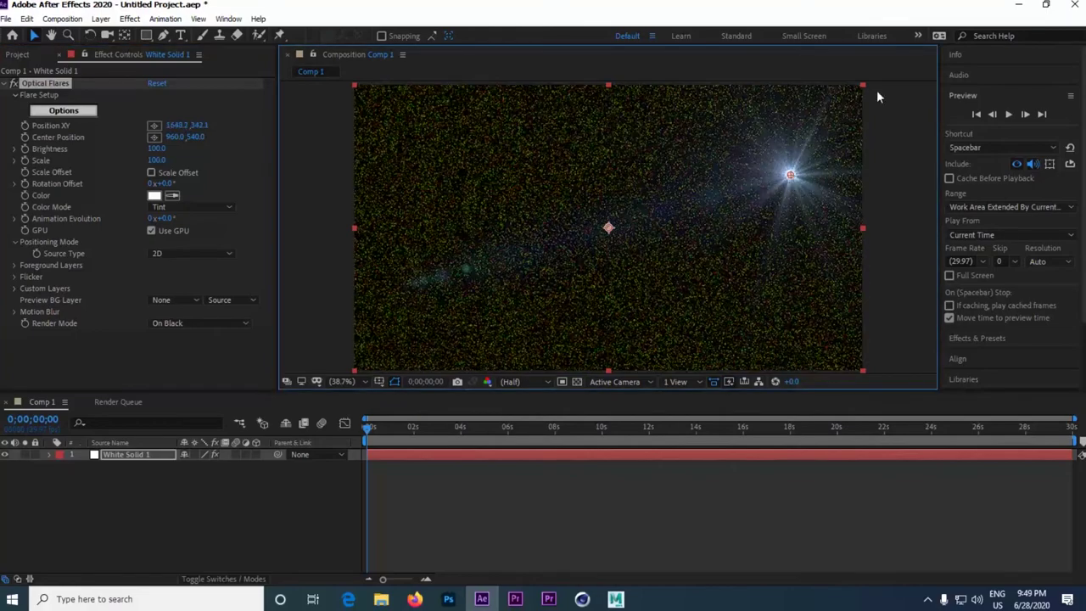
click(1066, 4)
click(565, 316)
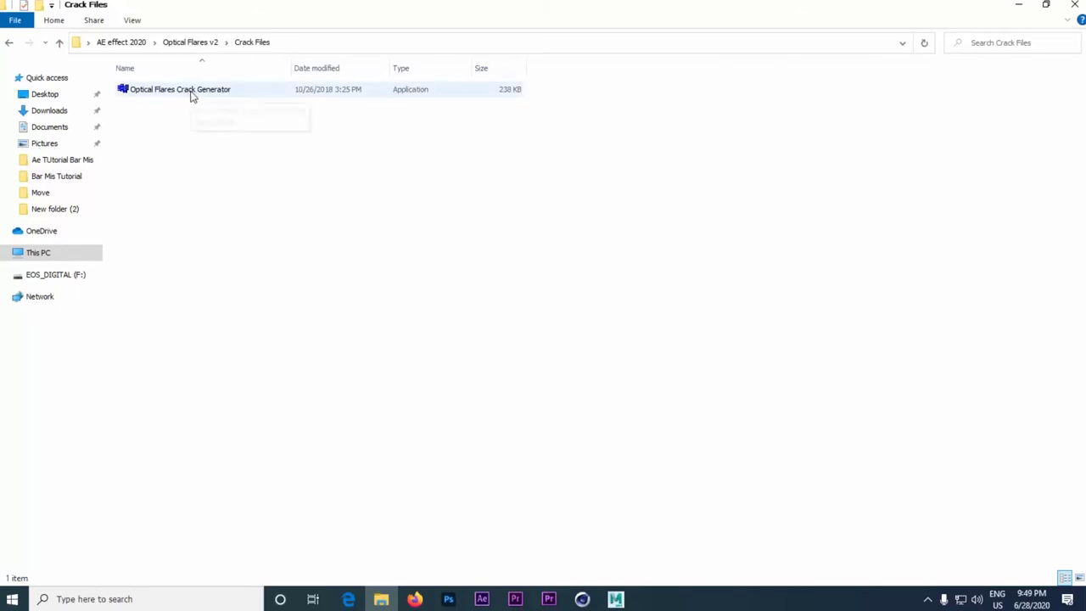
Step: Run the Optical Flares Crack Generator application as administrator
right_click(193, 96)
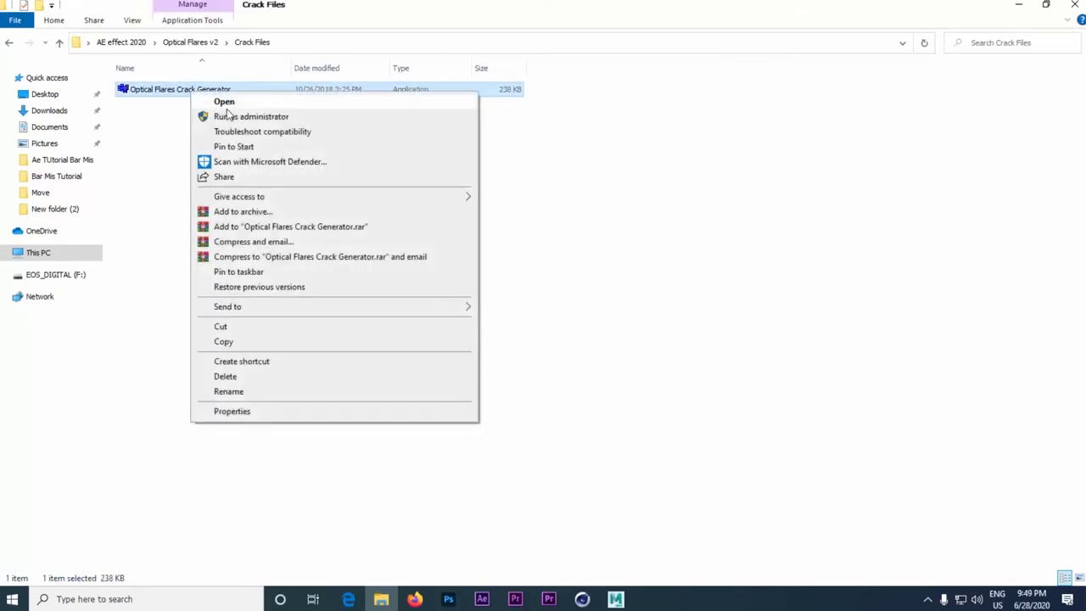
click(163, 144)
click(170, 92)
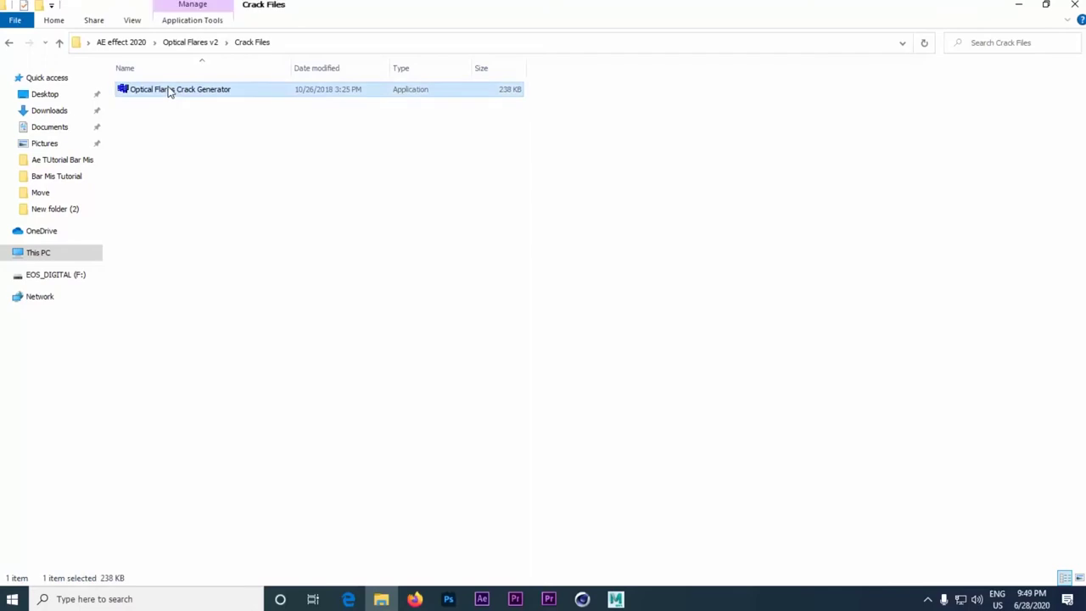
right_click(170, 92)
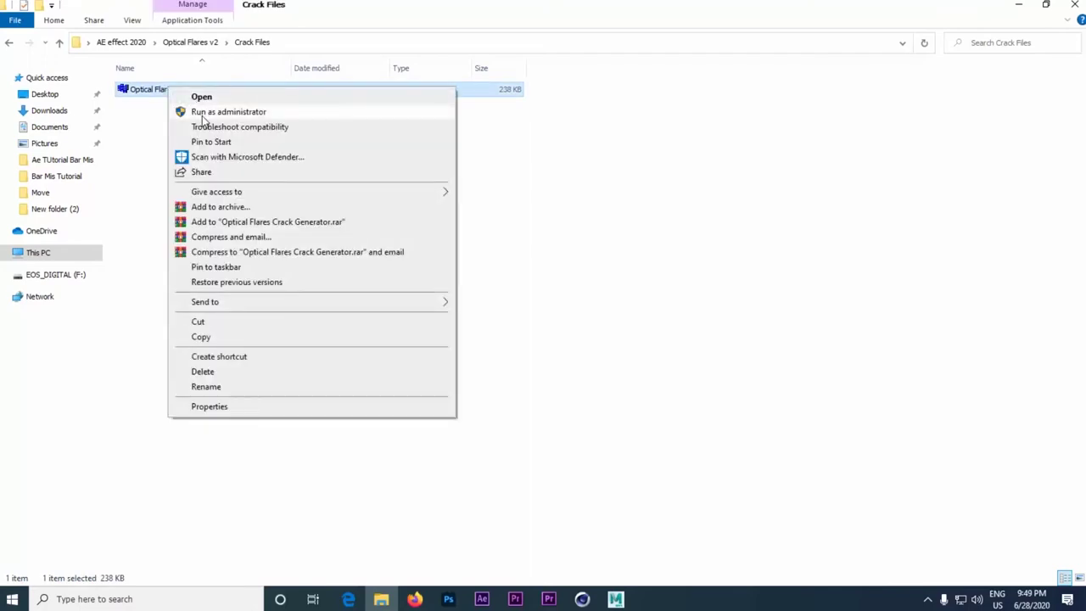
click(202, 113)
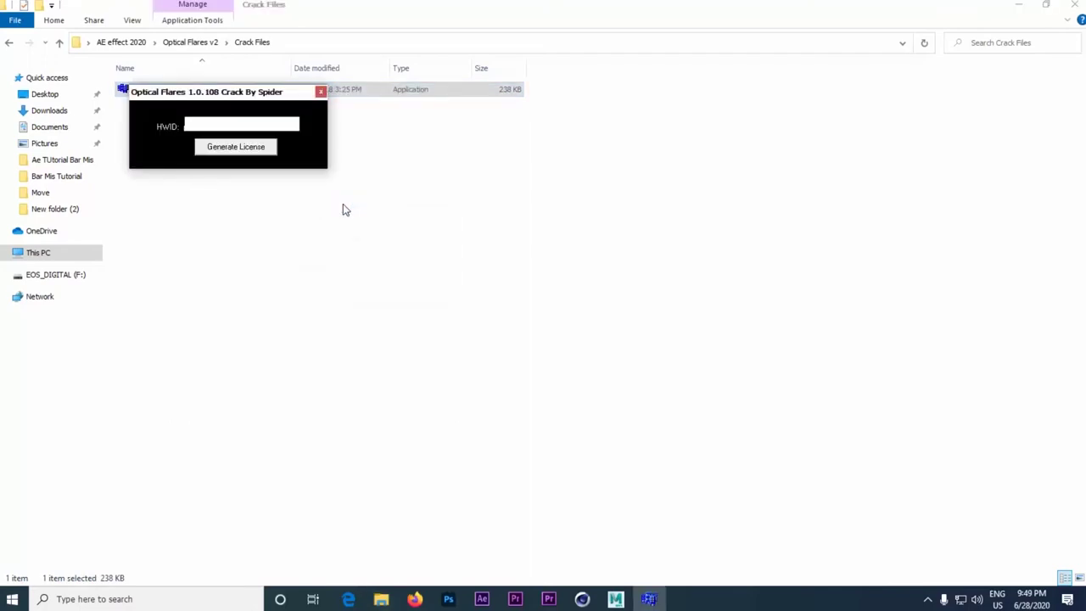
Step: Paste the copied hardware fingerprint into the HWID field and start generating the licence
right_click(229, 121)
click(277, 179)
click(260, 152)
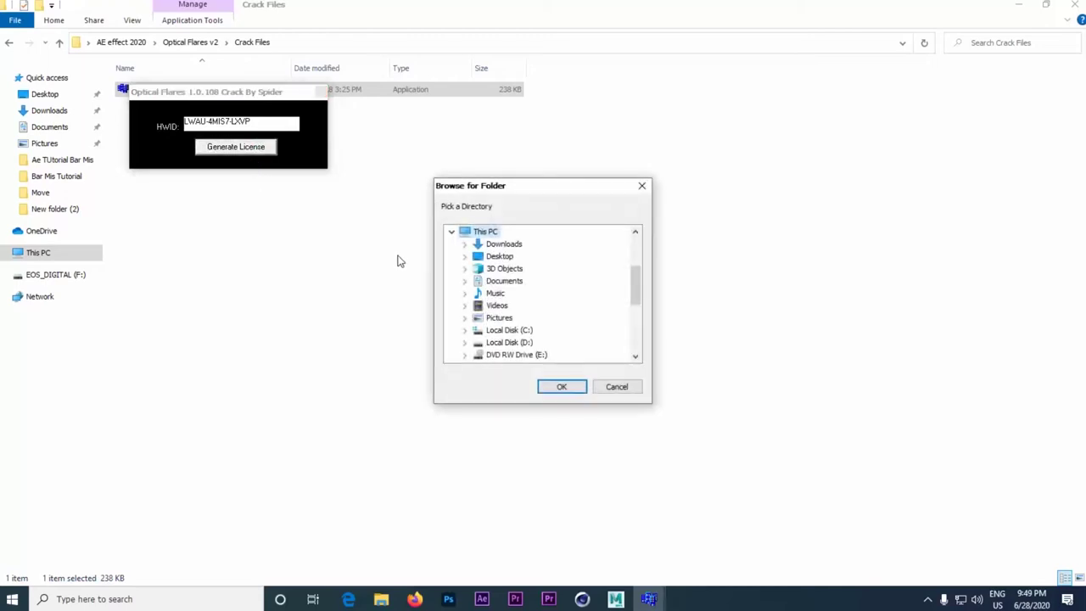
Step: Choose the Optical Flares folder under Program Files, Adobe, Adobe After Effects 2020, Support Files, Plug-ins on drive C as the licence destination
click(465, 331)
scroll(548, 302, down, 1)
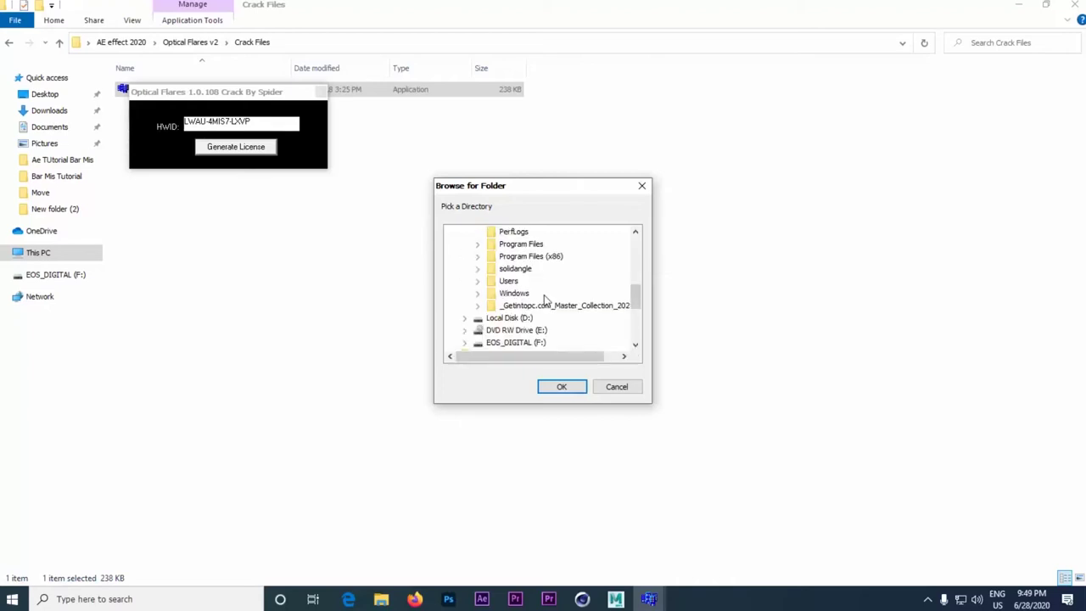
click(477, 244)
click(491, 244)
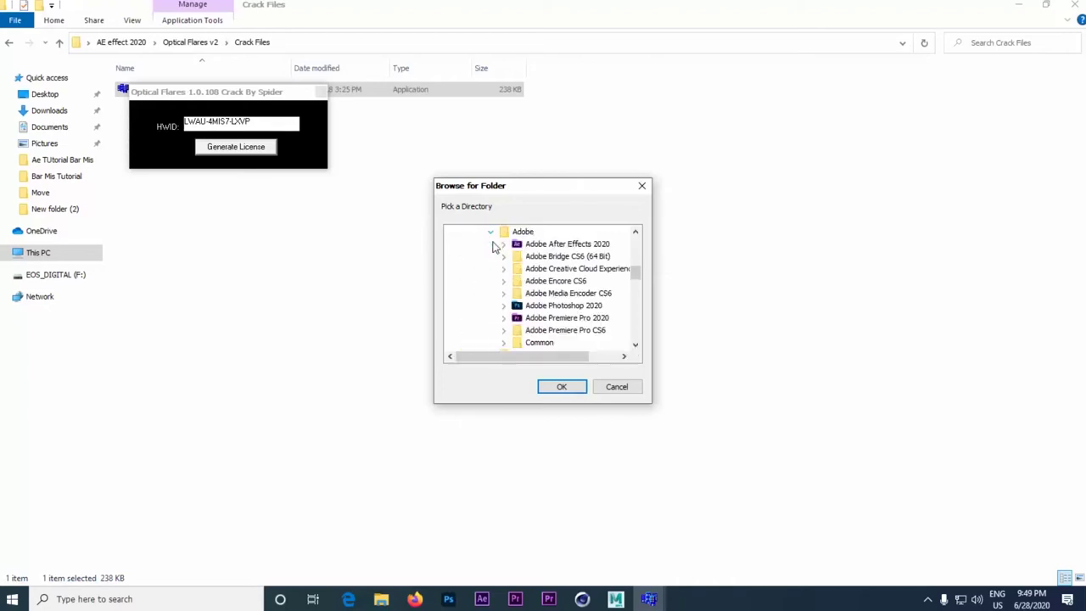
click(504, 244)
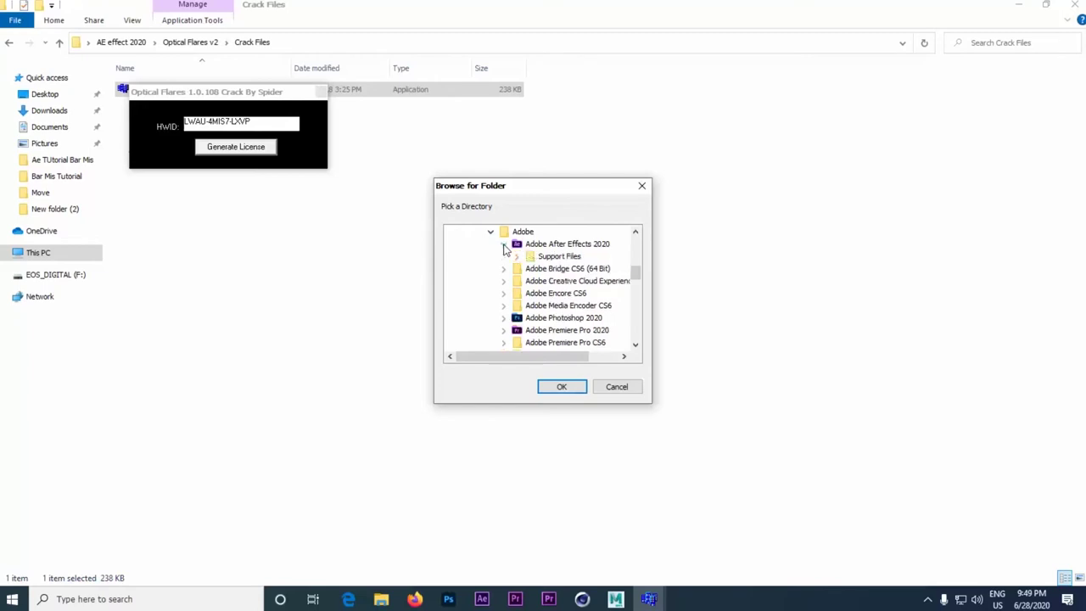
click(523, 257)
scroll(558, 285, down, 4)
scroll(559, 292, down, 6)
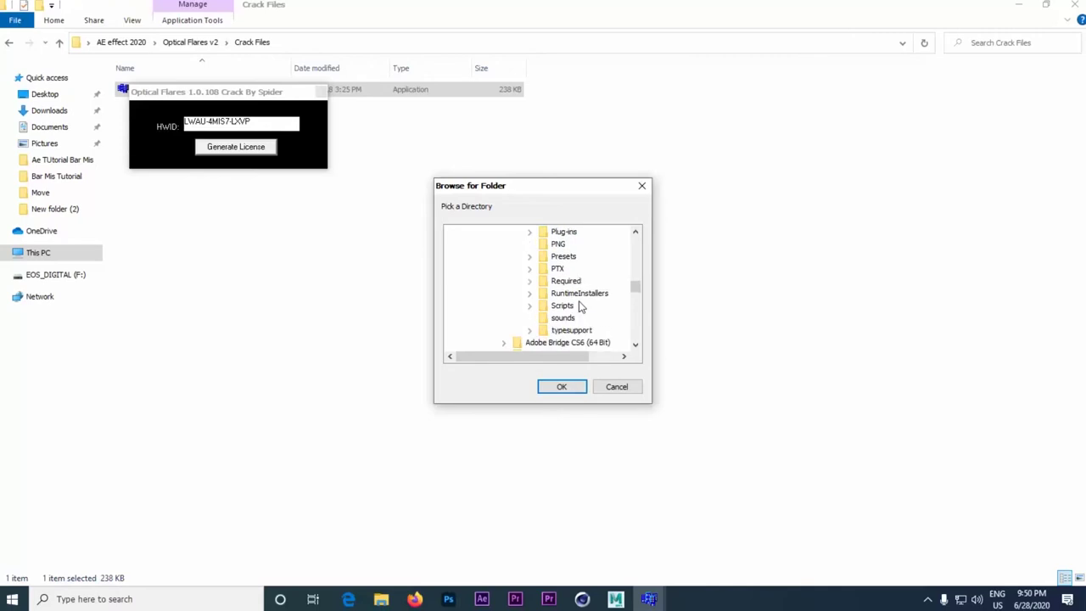
click(531, 233)
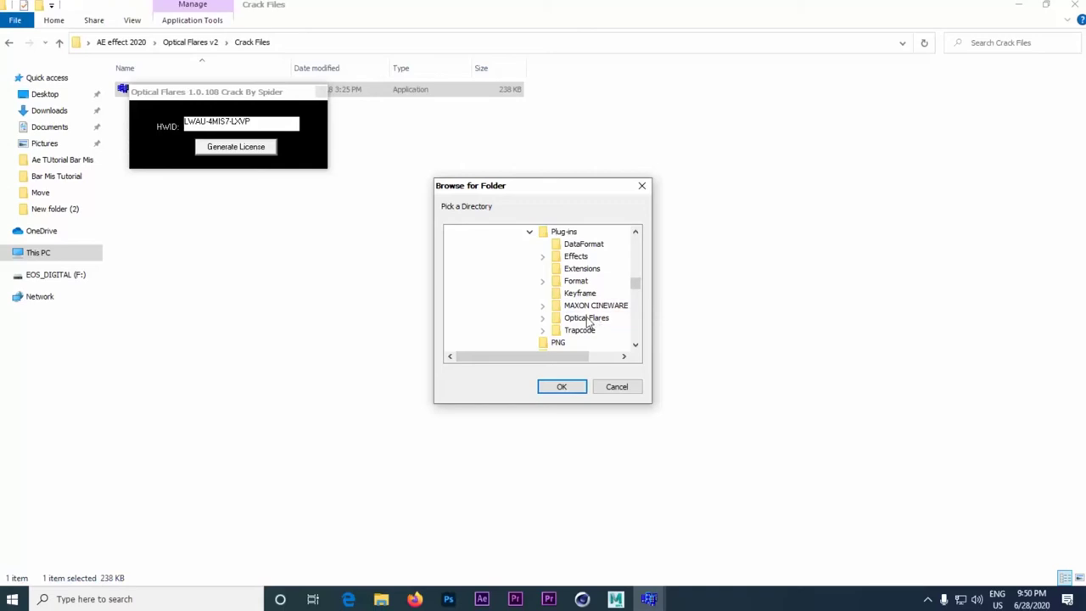
click(542, 318)
click(581, 320)
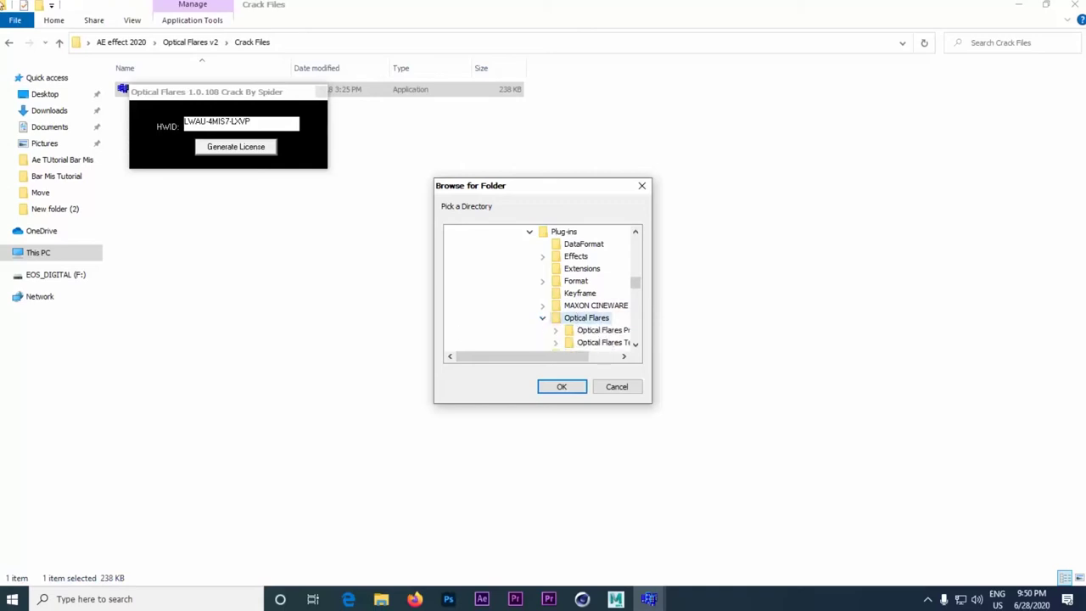
click(564, 388)
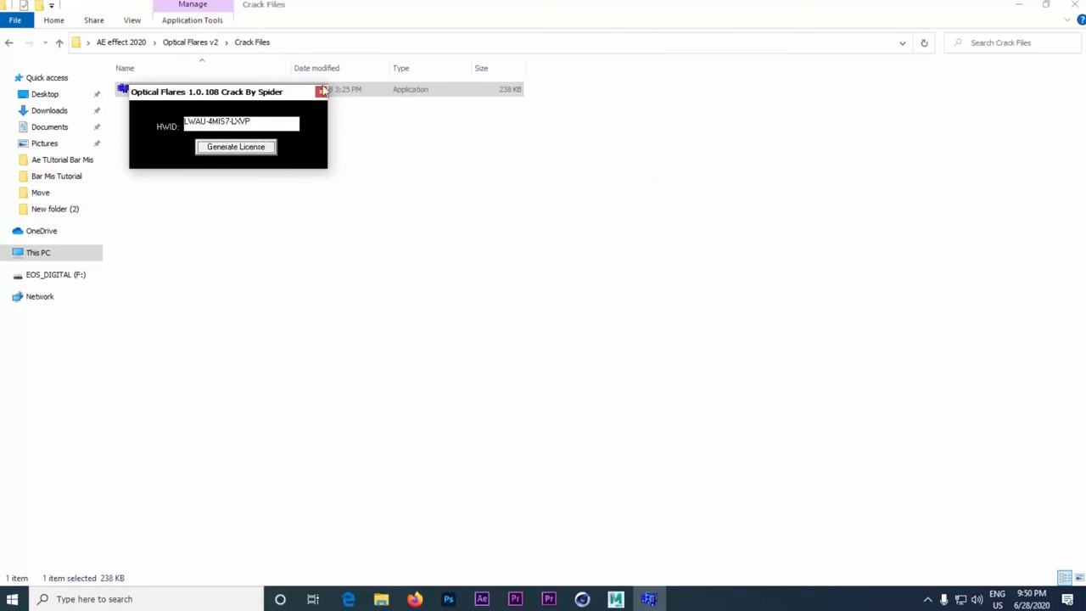
Step: Close the licence generator and return to the Optical Flares v2 folder
click(322, 91)
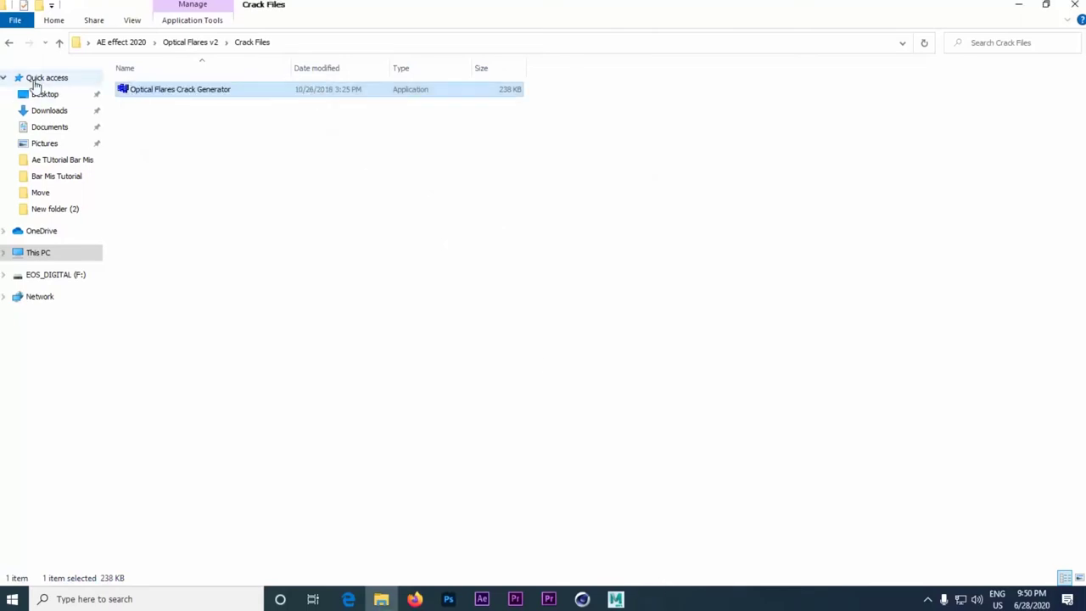
click(8, 43)
drag(237, 166, 192, 88)
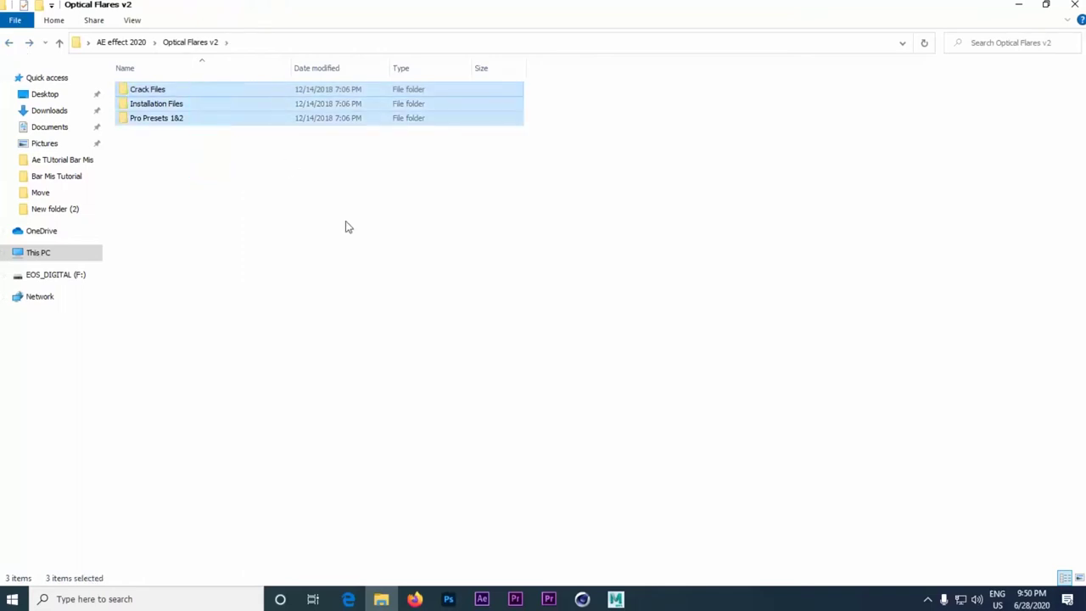
click(408, 407)
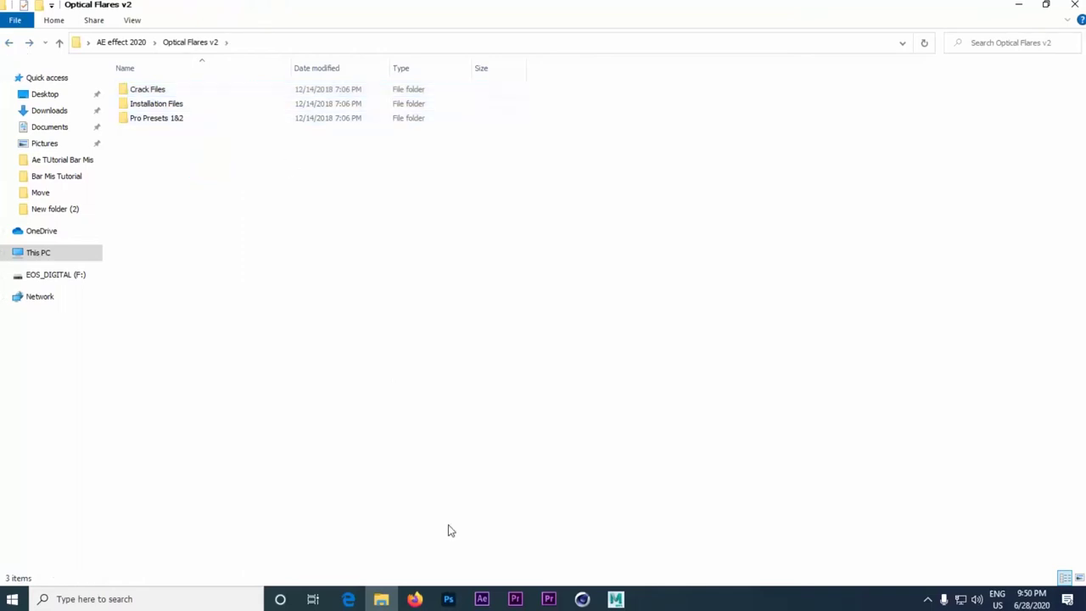
Step: Switch to After Effects, dismiss the home screen, and create a 1920 x 1080 composition at 29.97 fps lasting 30 seconds
click(482, 599)
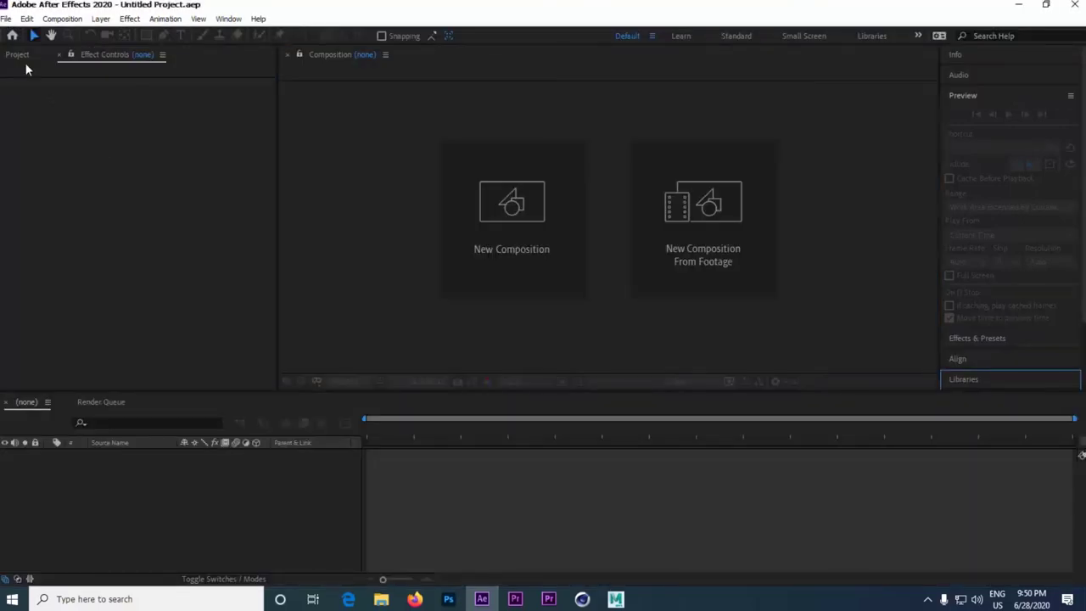
click(23, 61)
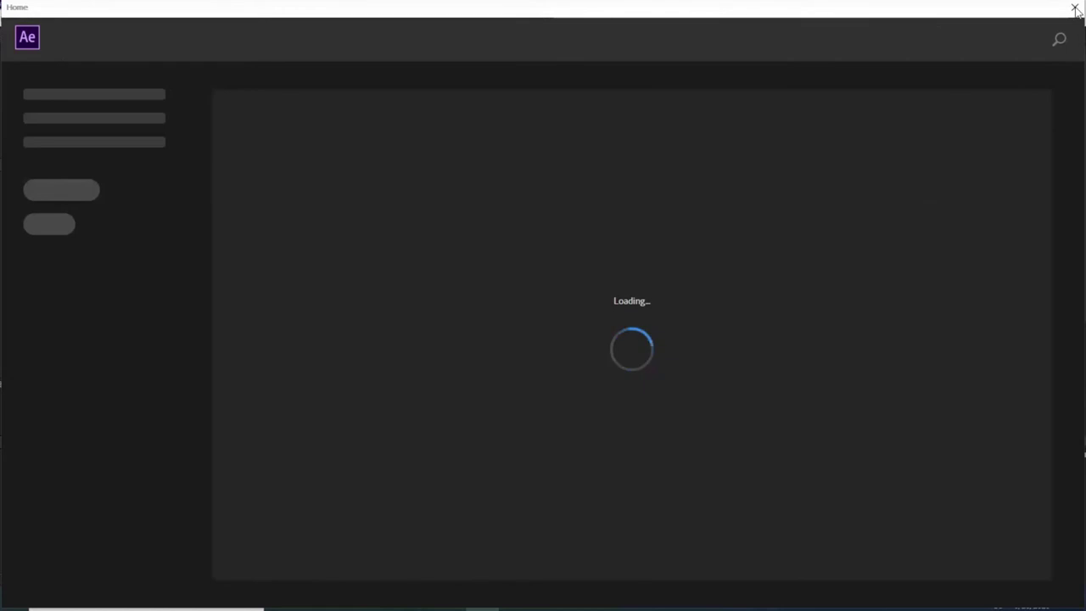
click(1076, 8)
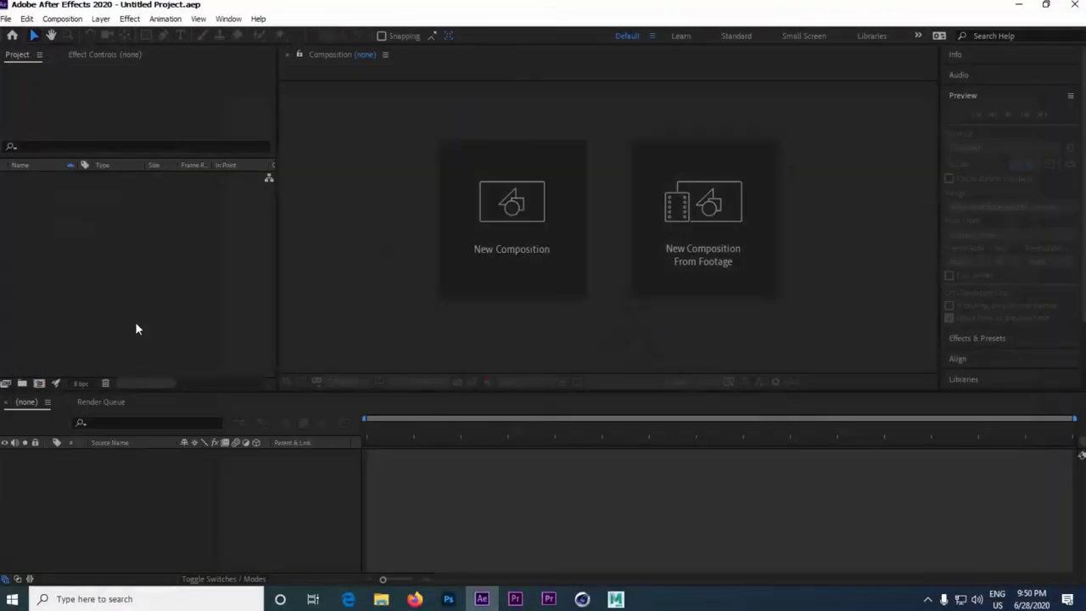
click(38, 382)
click(633, 454)
Step: Add a white solid layer to the composition
right_click(149, 501)
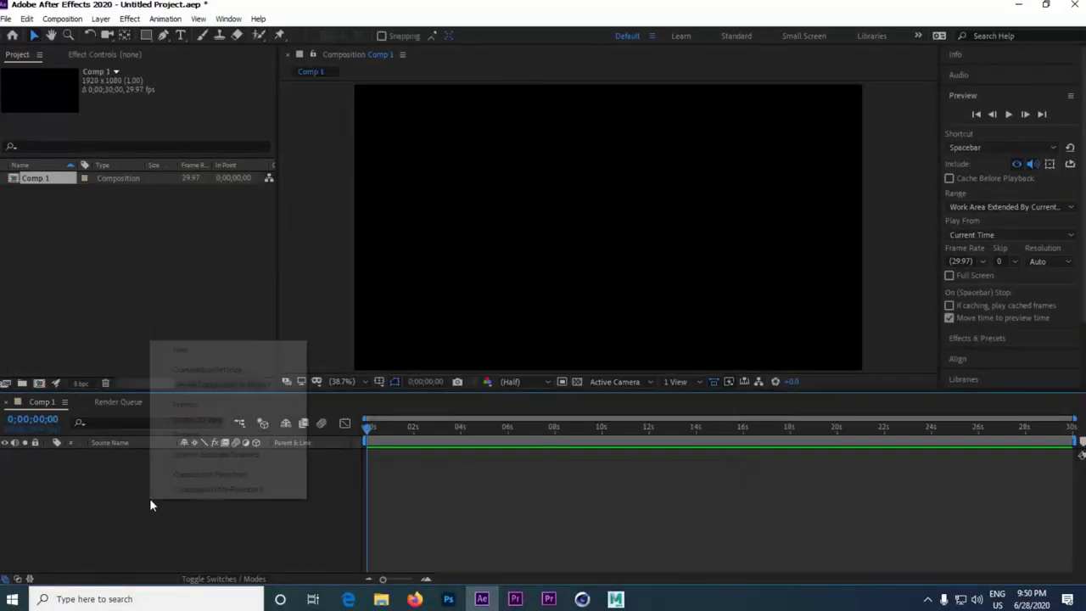
mouse_move(182, 350)
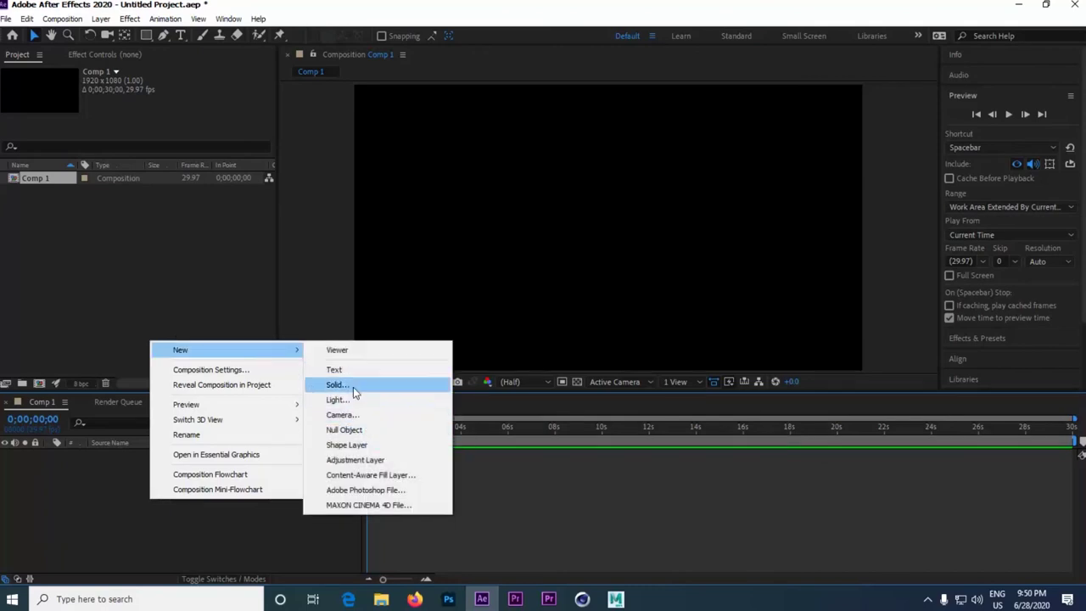
click(353, 386)
click(608, 417)
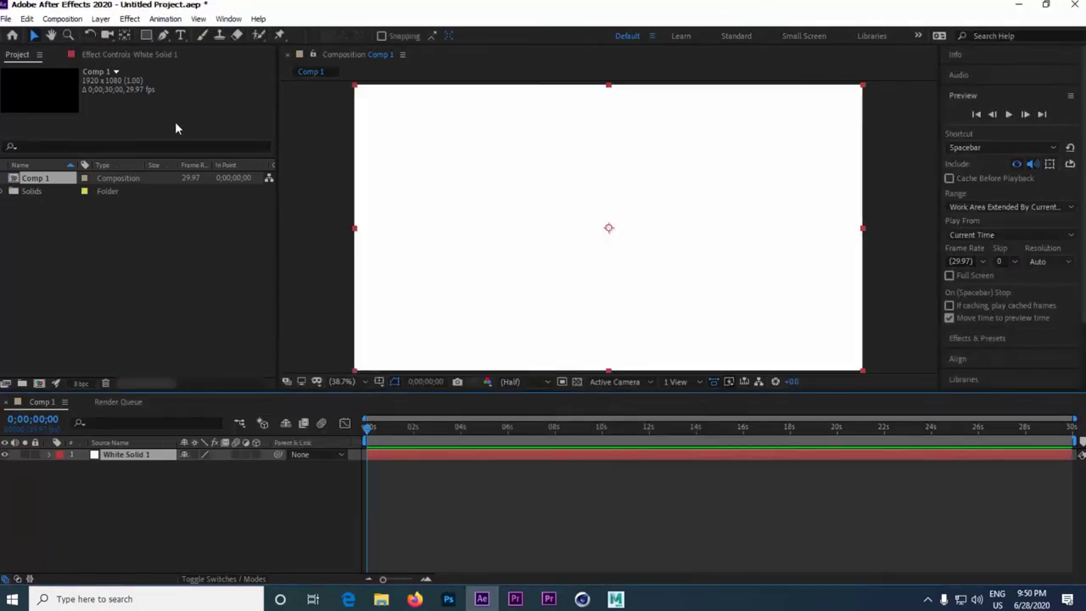
Step: Apply the Video Copilot Optical Flares effect to the white solid and move the flare to about 1271, 515
click(129, 18)
mouse_move(219, 443)
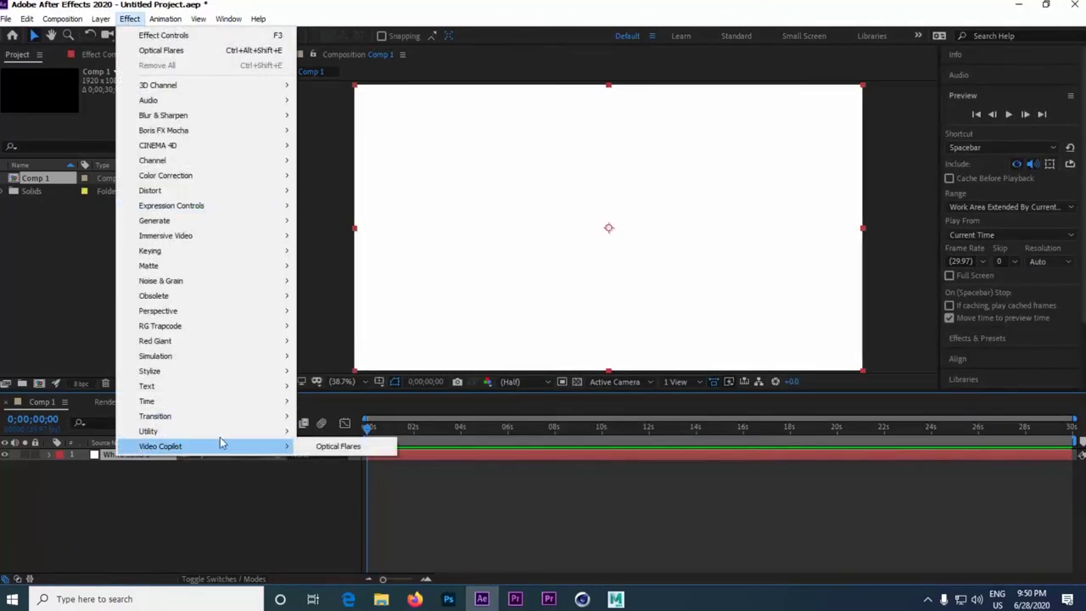
click(332, 444)
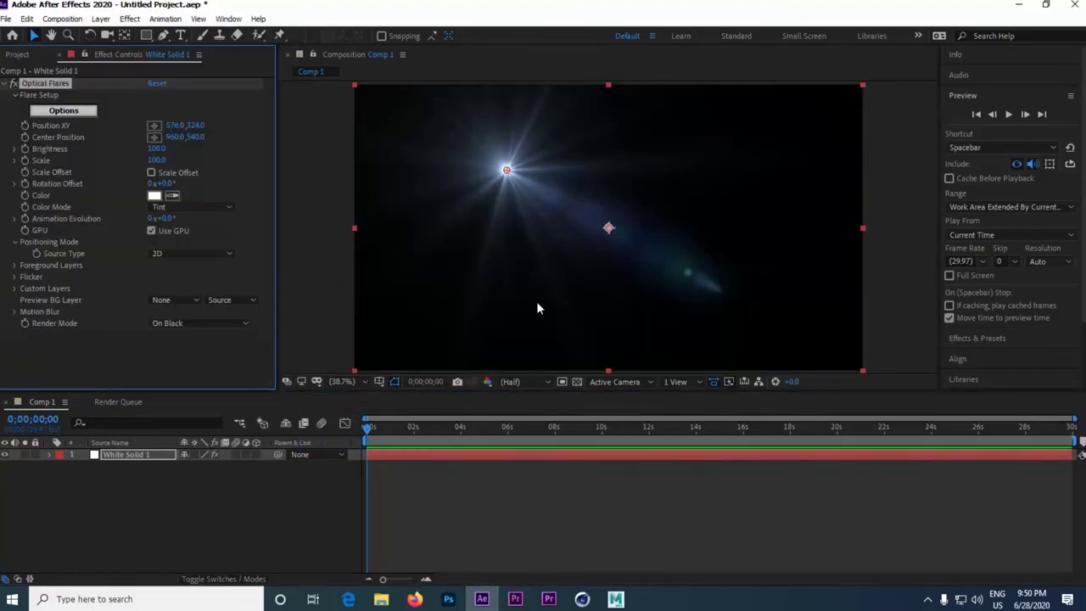
drag(508, 176, 691, 221)
Step: In the Optical Flares options, add a Multi Iris lens object, then load the Beached preset from the Light folder and accept it
click(58, 112)
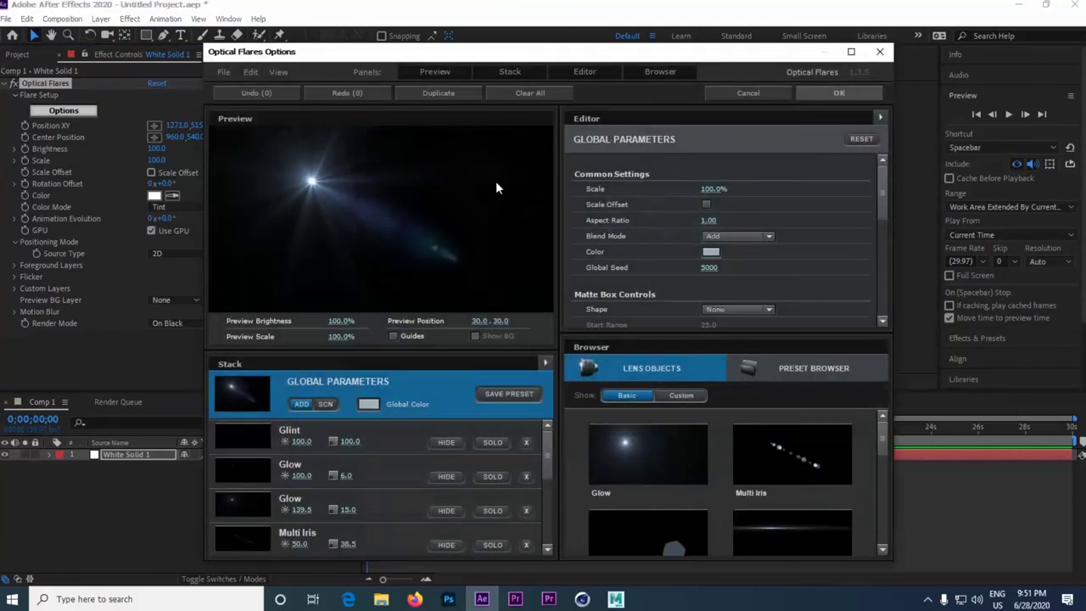
click(762, 455)
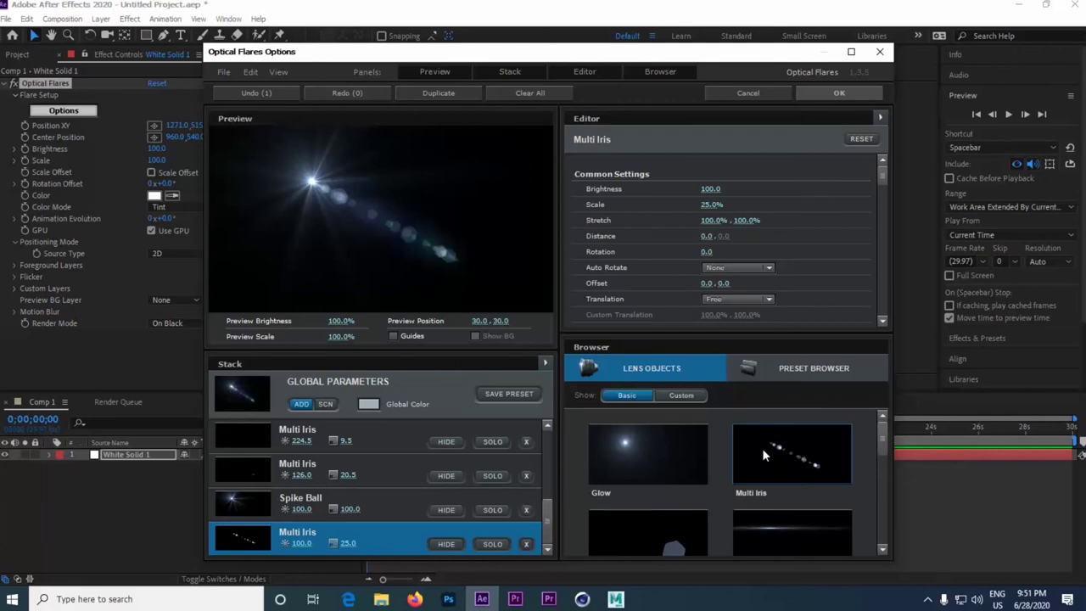
click(783, 371)
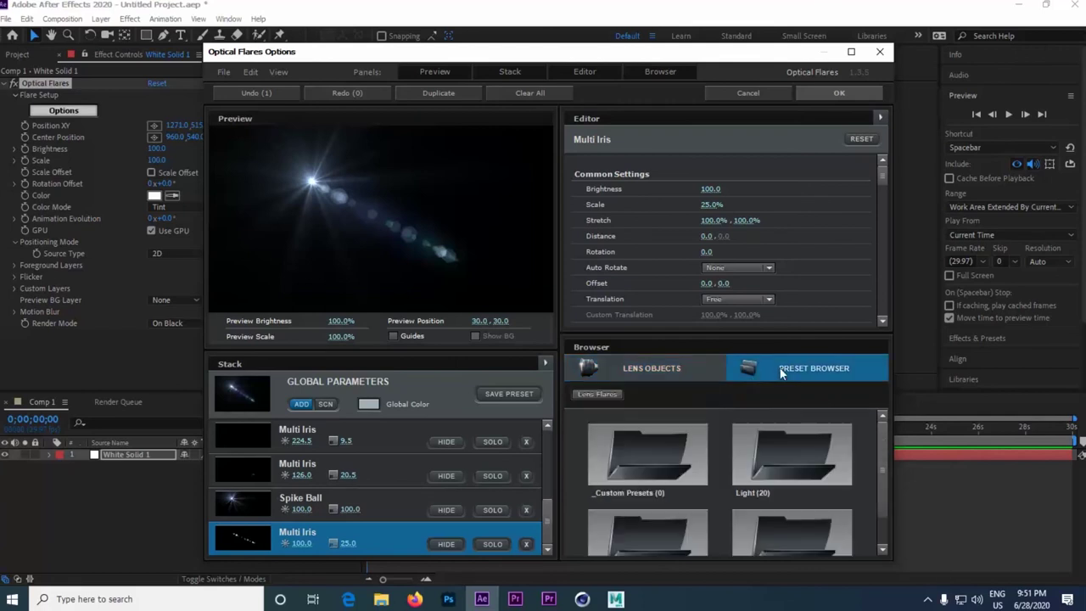
double_click(760, 433)
click(779, 458)
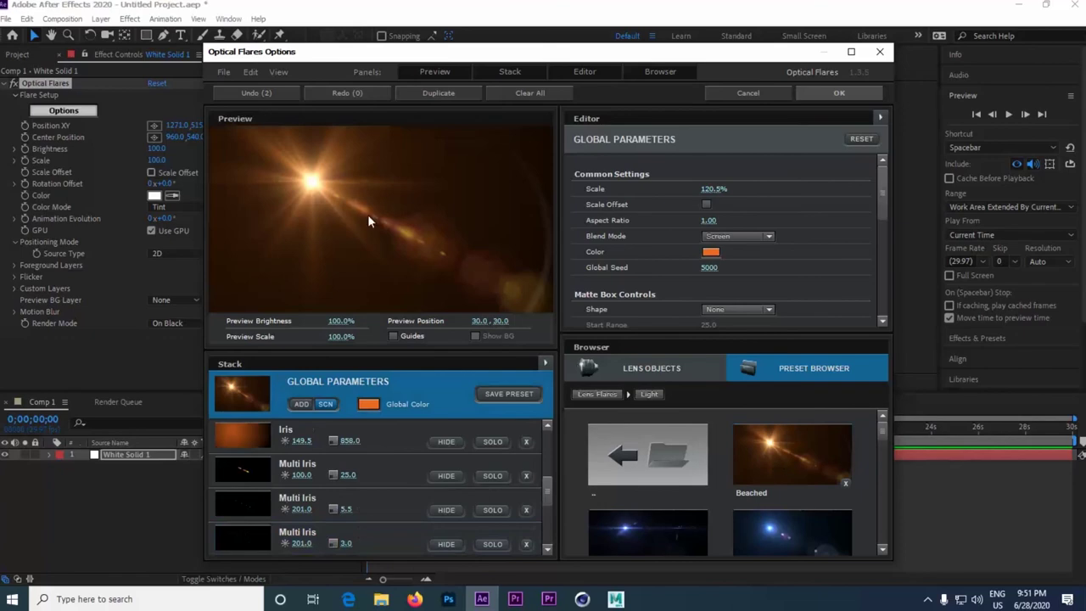
click(839, 95)
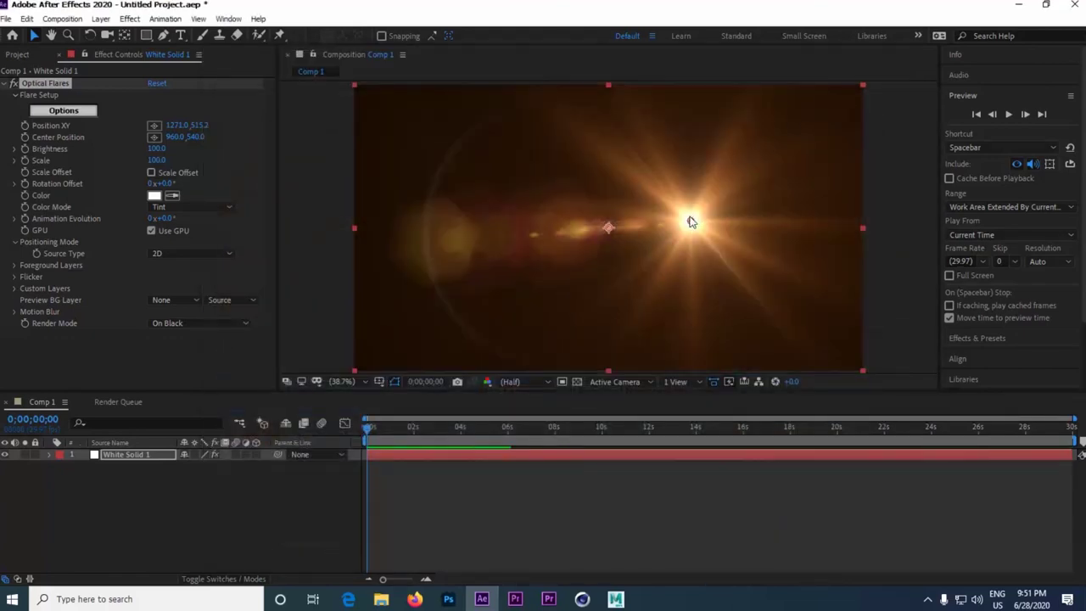
Step: Reposition the flare's light source in the composition to about 1506, 391
drag(691, 222, 754, 190)
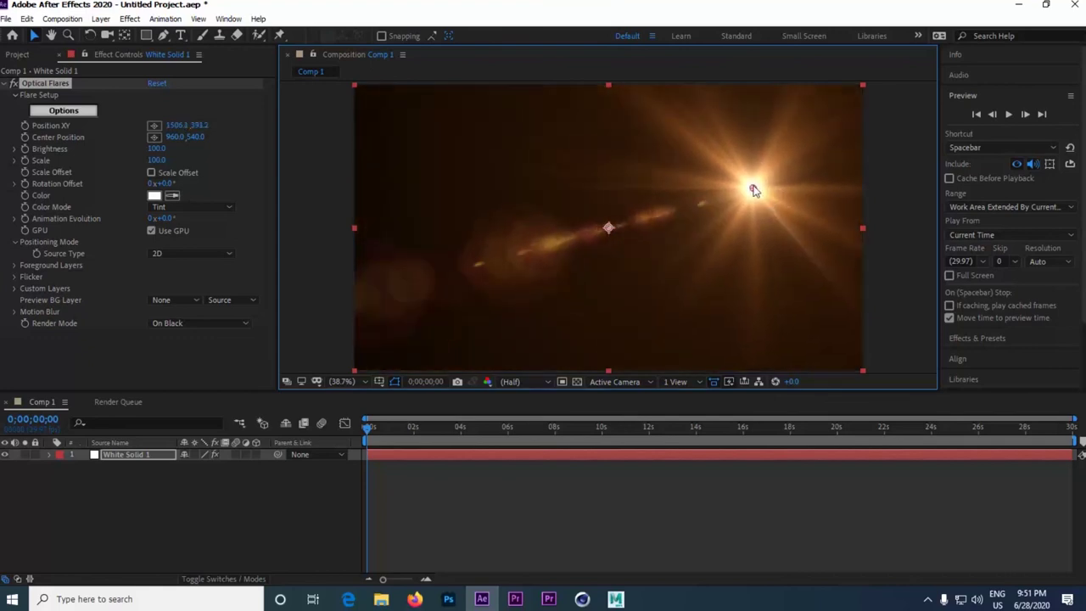